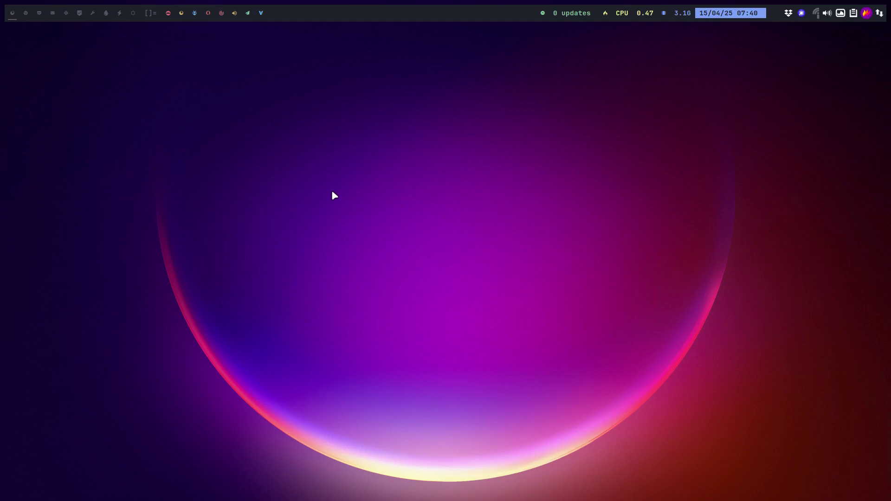
# Run neofetch in a terminal to check the DE and WM lines, then close the terminal
pyautogui.press('super+Return')
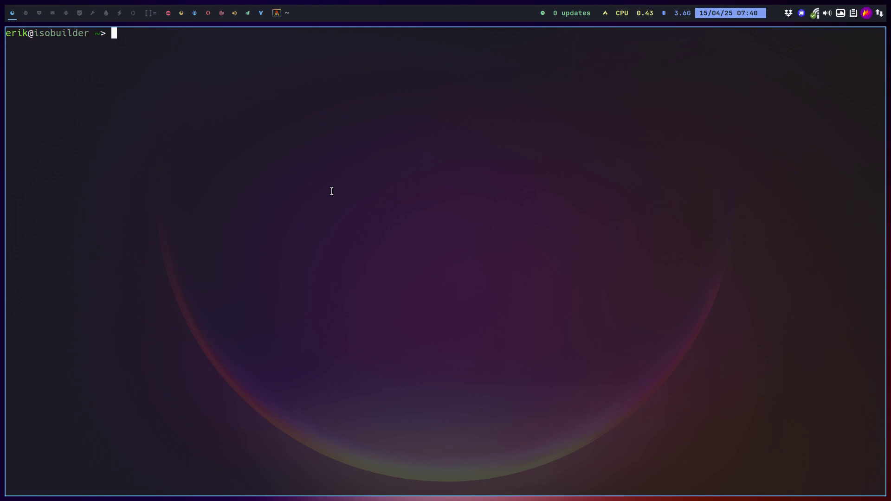
pyautogui.write('neofetch')
pyautogui.press('Return')
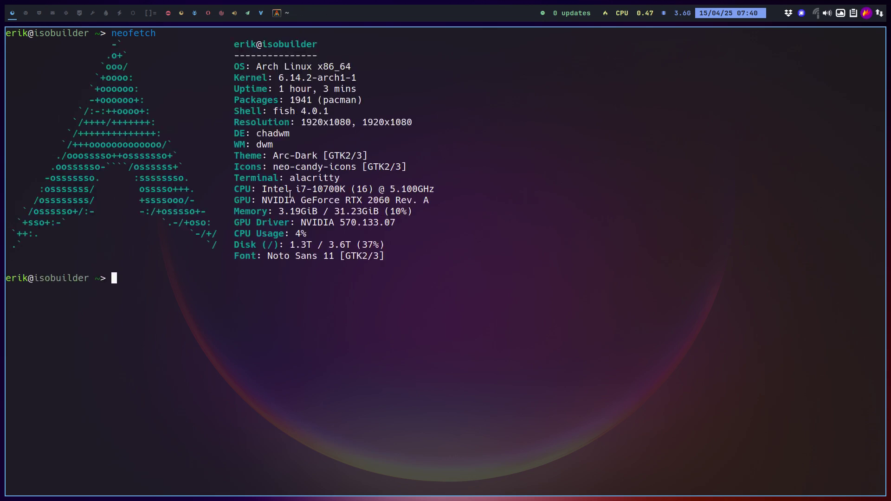
pyautogui.moveTo(234, 135); pyautogui.dragTo(290, 142)
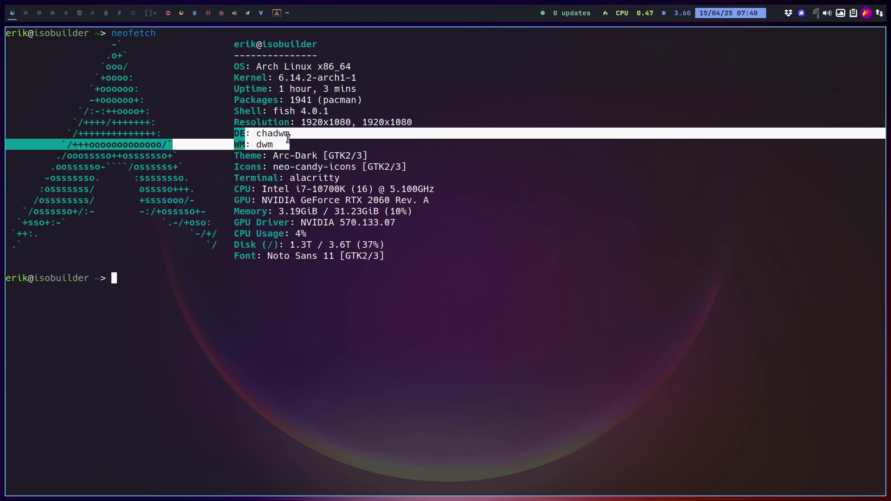
pyautogui.click(460, 214)
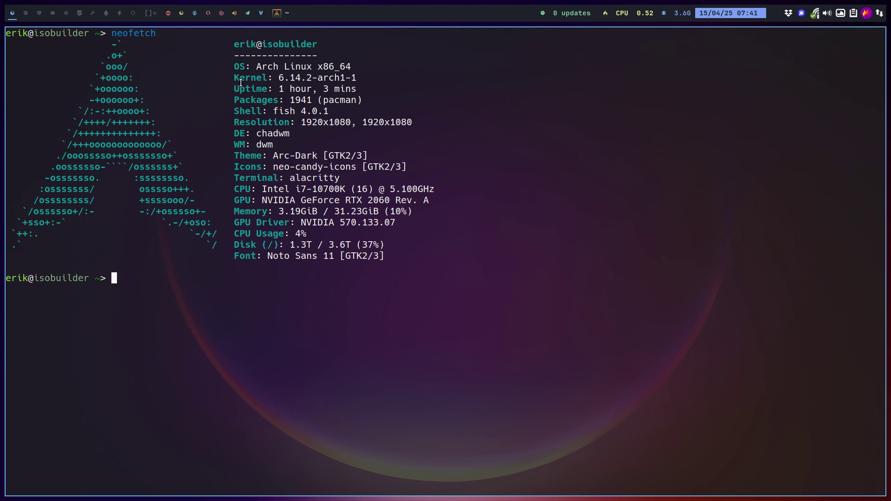
pyautogui.press('super+q')
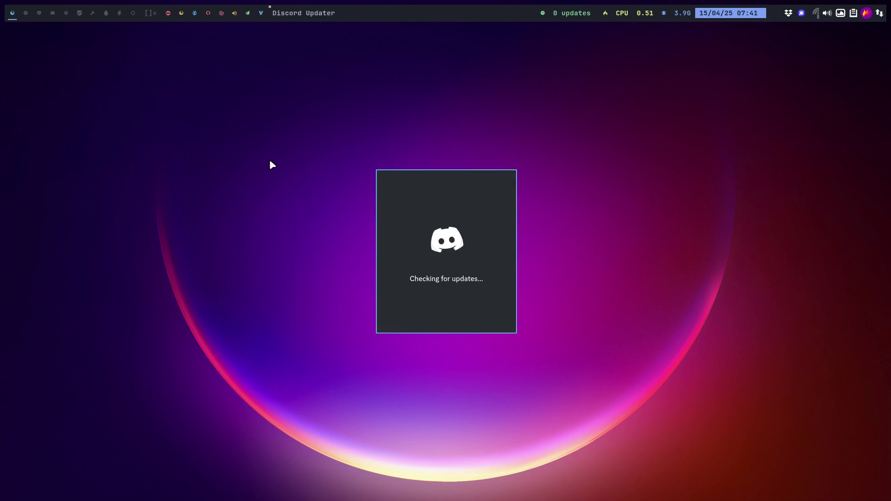
# Dismiss Discord's 0.0.89 update prompt with the "I'll figure it out" option
pyautogui.click(449, 280)
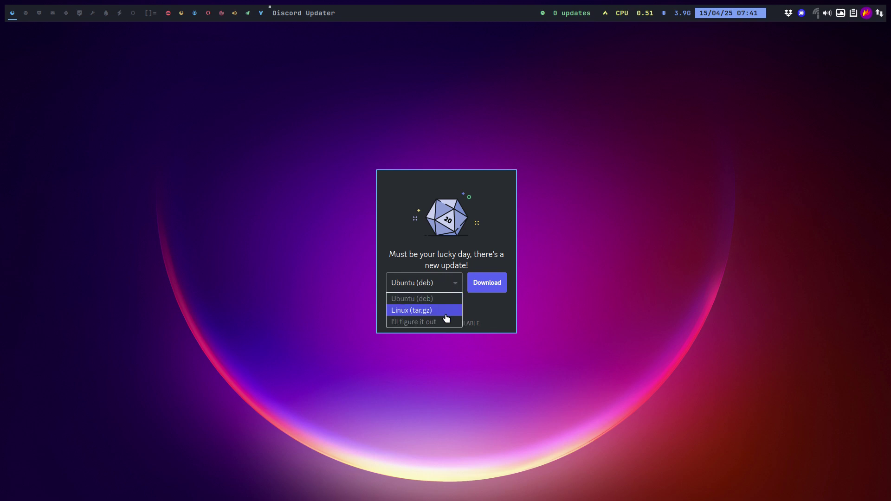
pyautogui.click(445, 320)
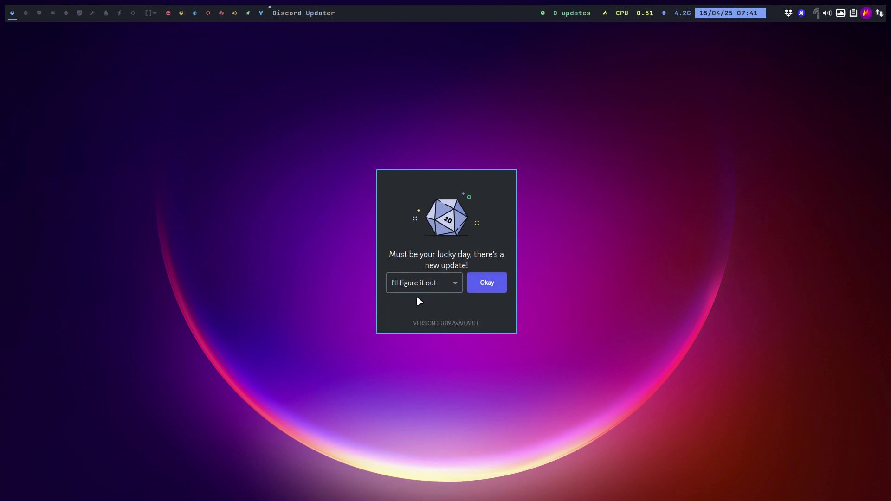
pyautogui.click(480, 284)
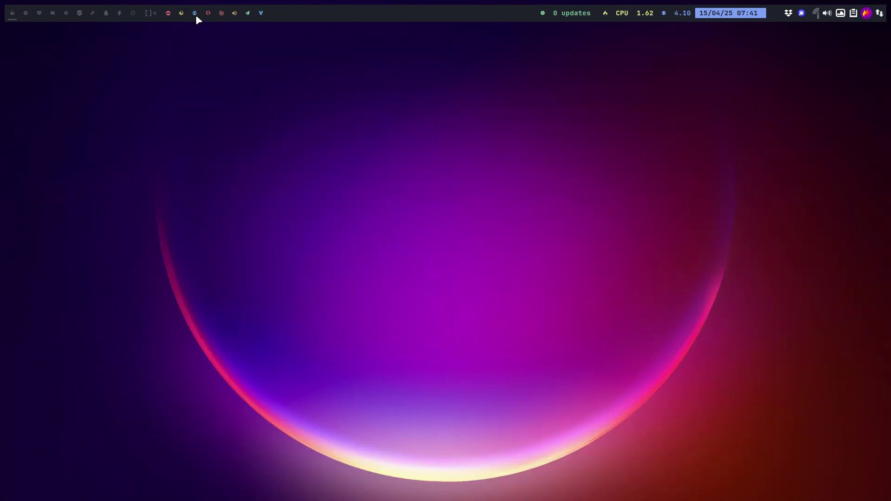
pyautogui.click(195, 13)
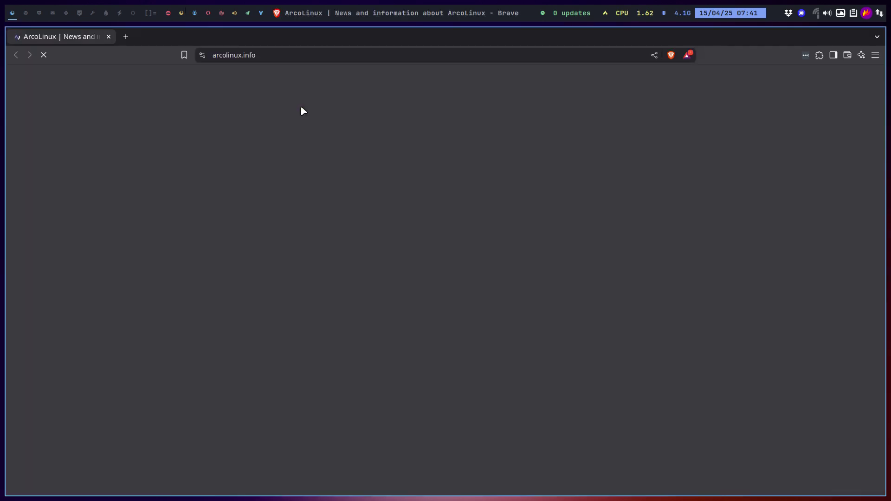
pyautogui.press('super+q')
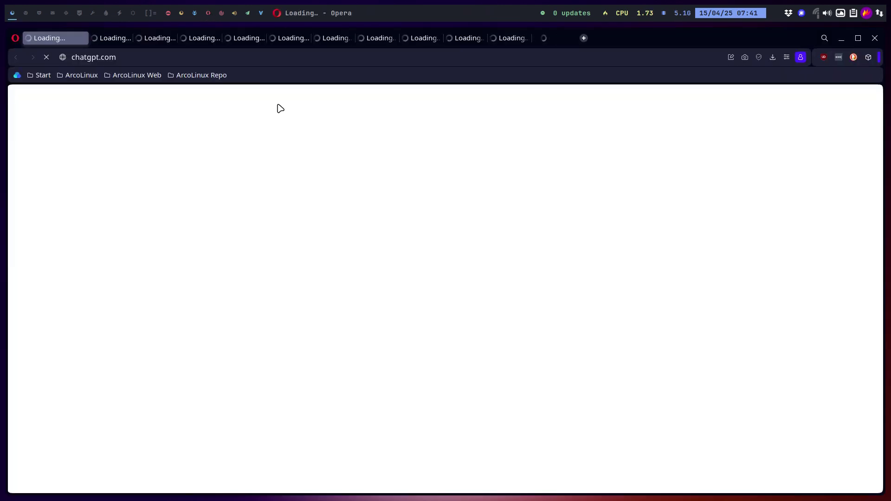
pyautogui.press('super+q')
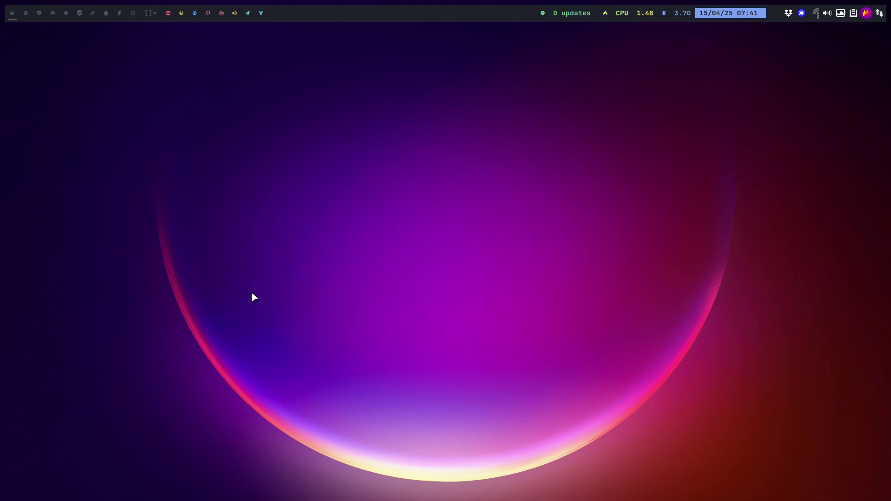
# Launch Brave and open github.com/erikdubois in a new tab
pyautogui.press('super+d')
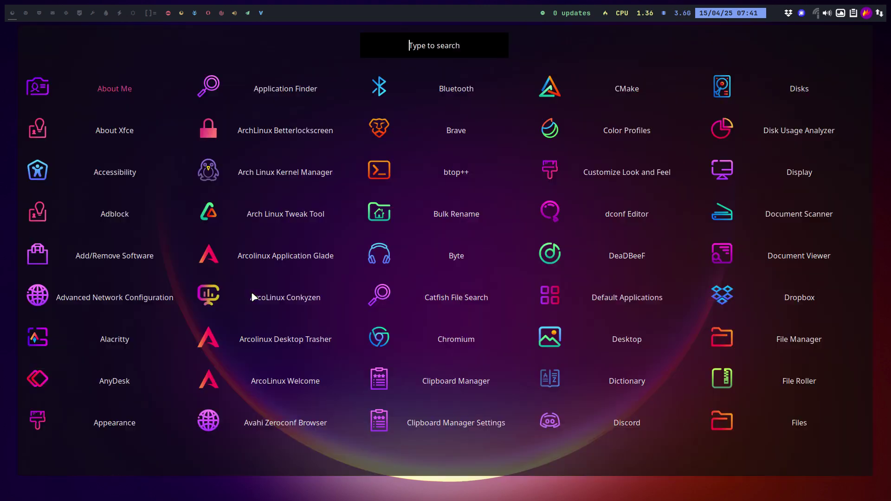
pyautogui.write('brave')
pyautogui.press('Return')
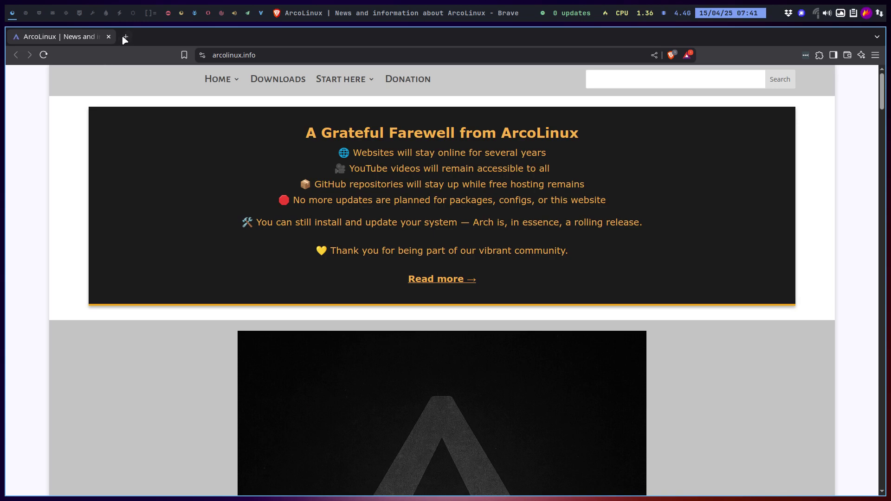
pyautogui.click(125, 36)
pyautogui.write('github.com/erikdubois')
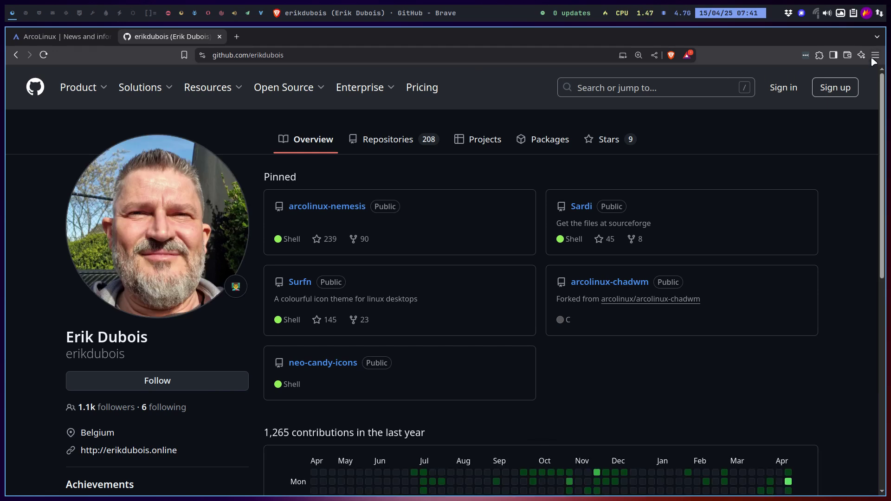
# Set Brave's On startup option to use the current pages, then close Settings
pyautogui.click(875, 56)
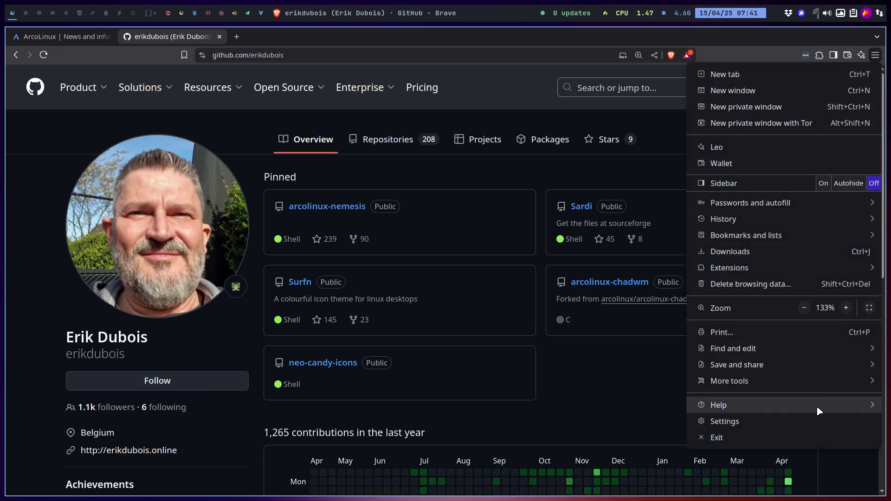
pyautogui.click(817, 422)
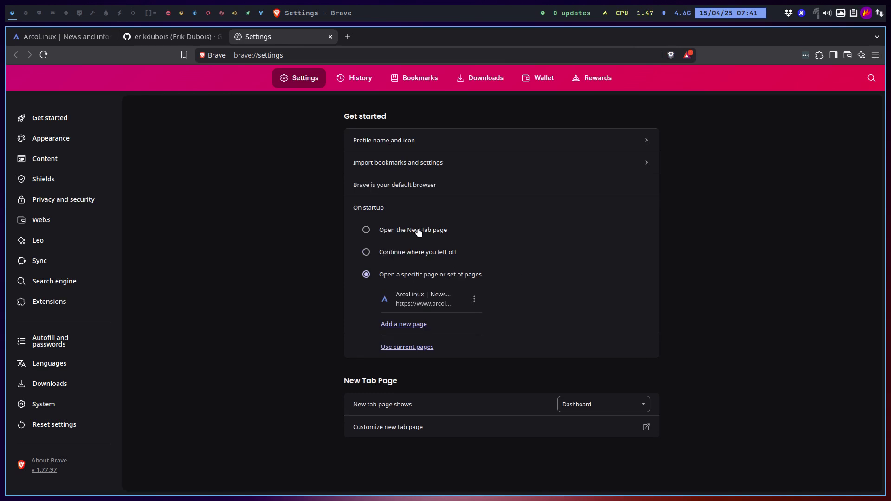
pyautogui.click(418, 347)
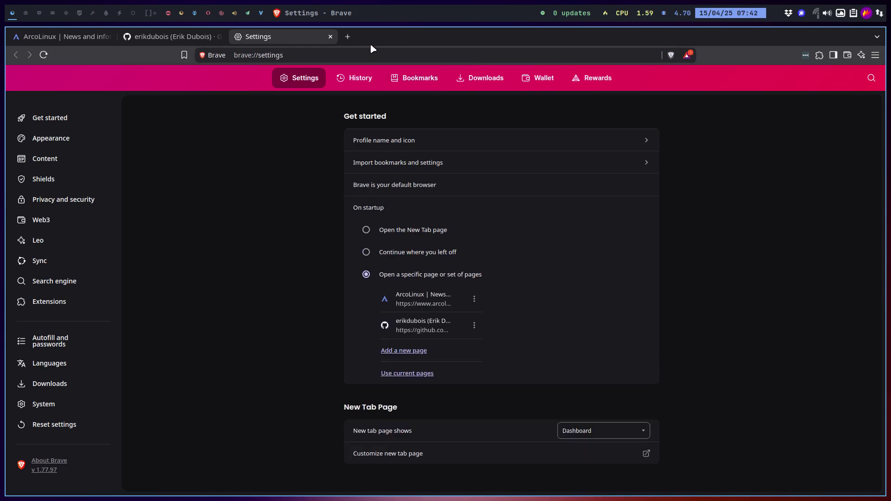
pyautogui.click(330, 37)
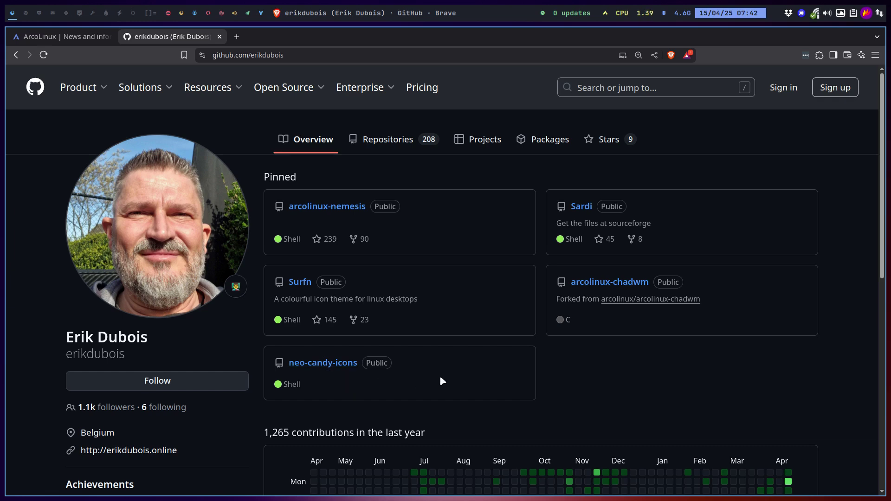
# Open the pinned arcolinux-chadwm repository and look over its file list
pyautogui.click(619, 288)
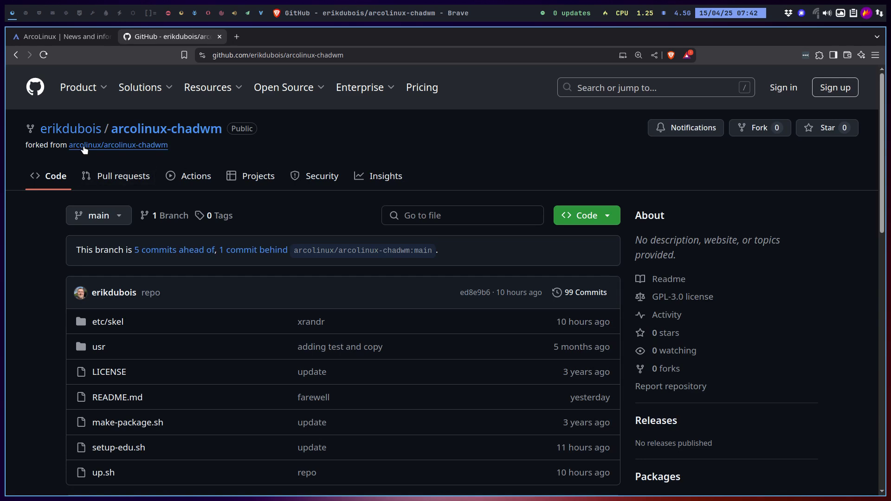
pyautogui.moveTo(150, 148)
pyautogui.moveTo(77, 147)
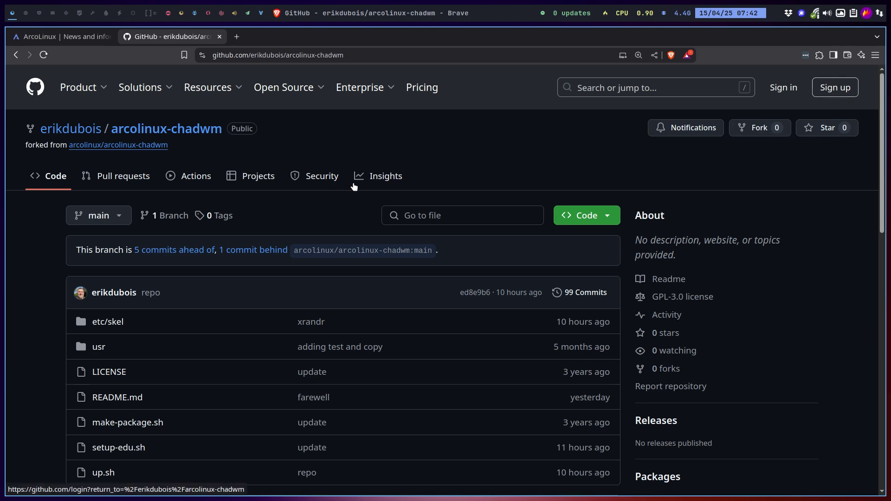
pyautogui.moveTo(63, 134)
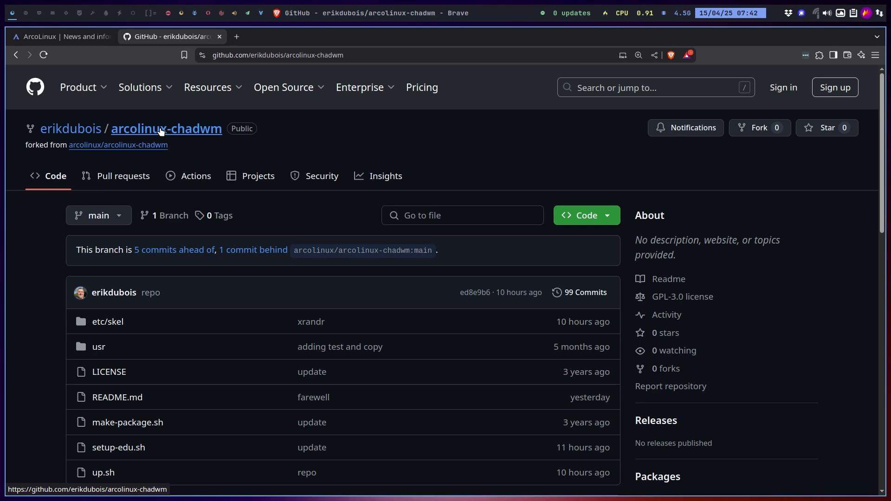
pyautogui.scroll(-2, 203, 371)
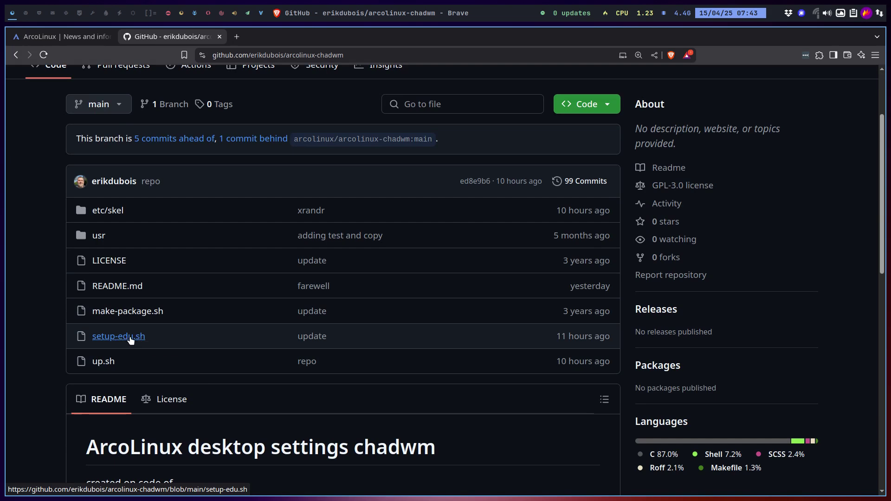
pyautogui.scroll(1, 131, 340)
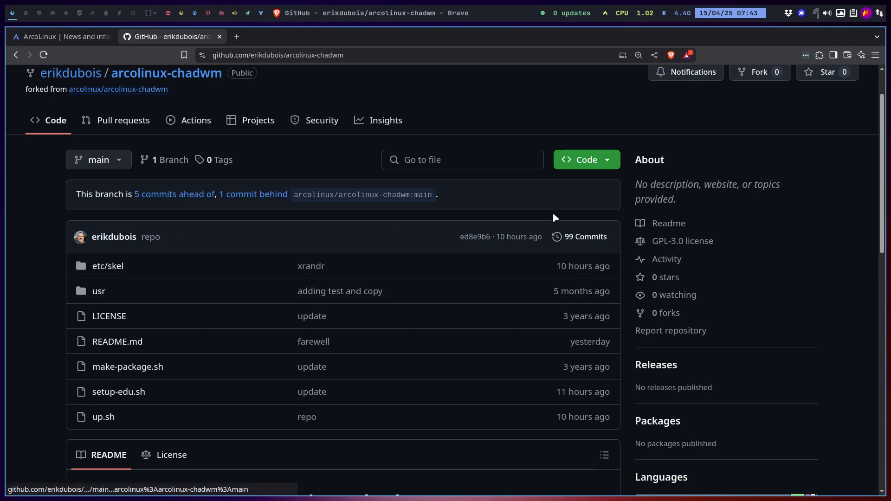
# Open arcolinux-chadwm's commit history and browse the Apr 14 "repo" and "xrandr" commits
pyautogui.click(586, 237)
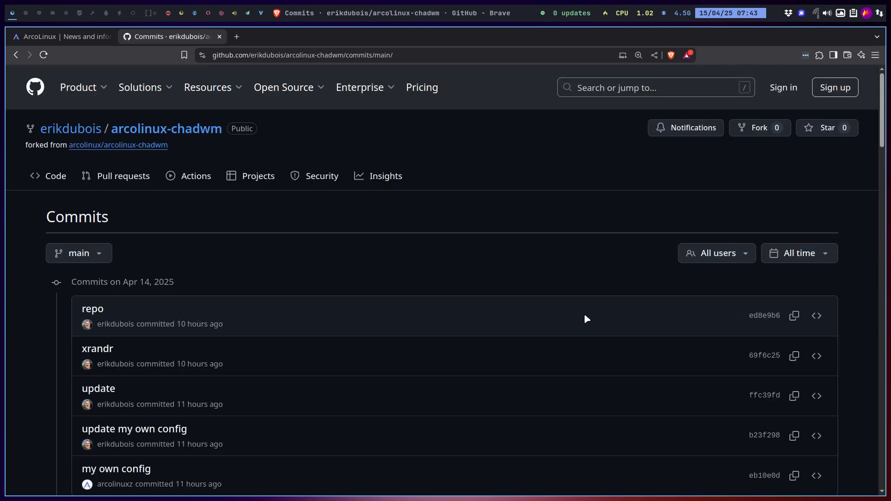
pyautogui.scroll(-3, 505, 329)
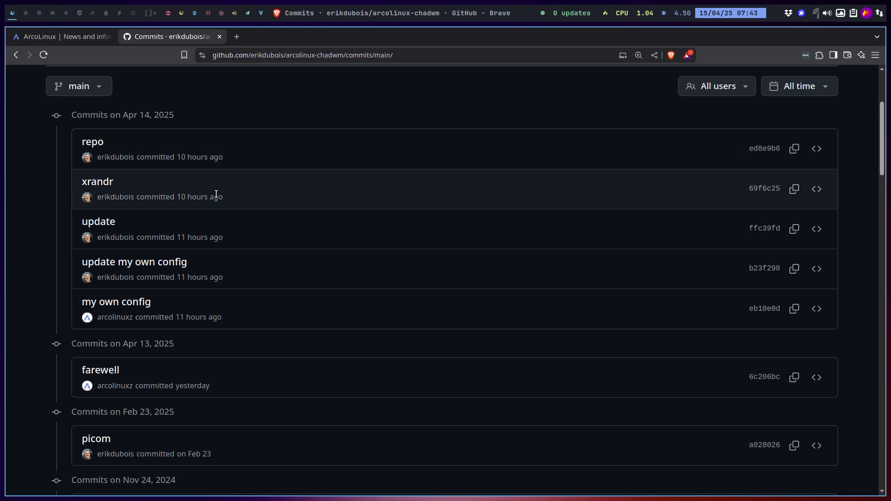
pyautogui.moveTo(211, 197)
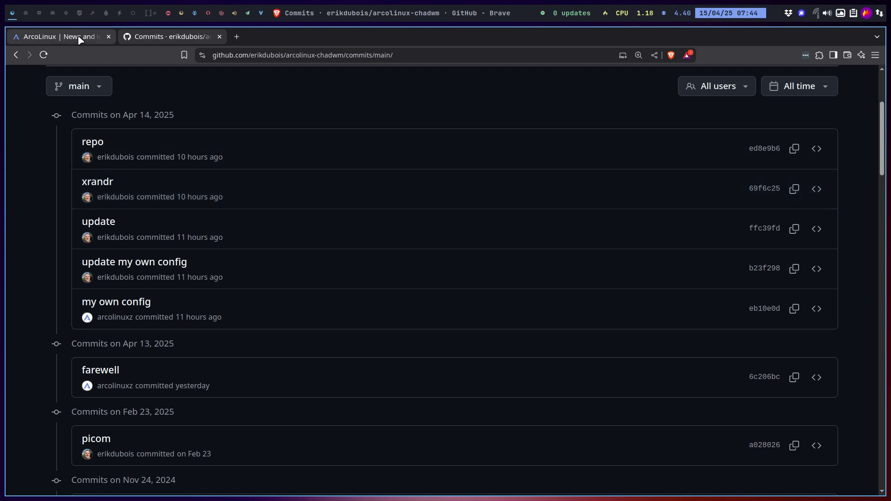
pyautogui.scroll(5, 146, 157)
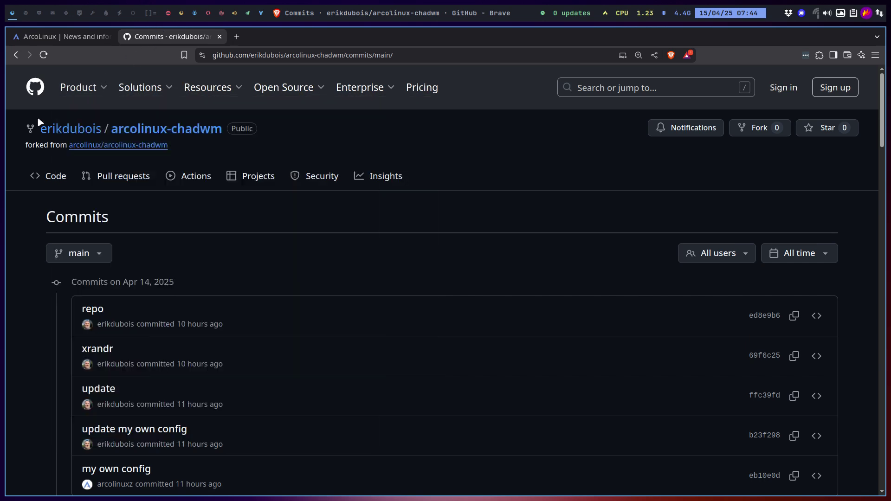
# Go through the owner's Repositories tab to nemesis_repo and select the README's three pacman.conf lines
pyautogui.click(66, 130)
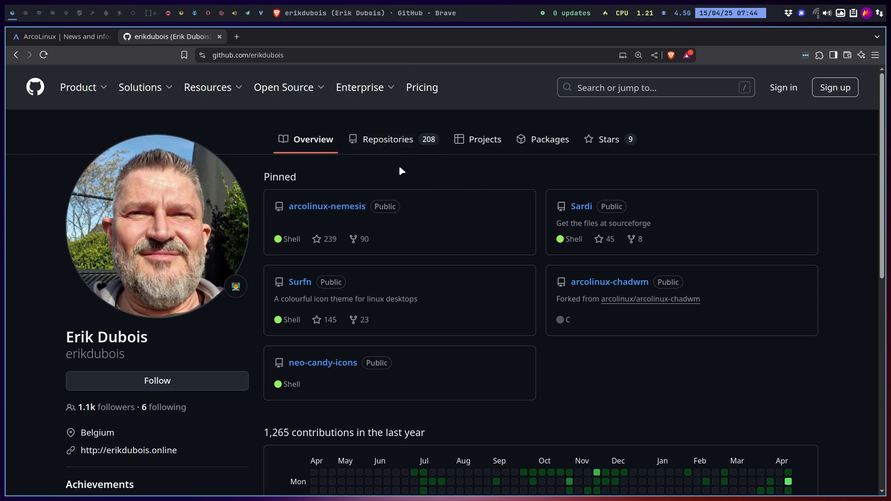
pyautogui.click(392, 140)
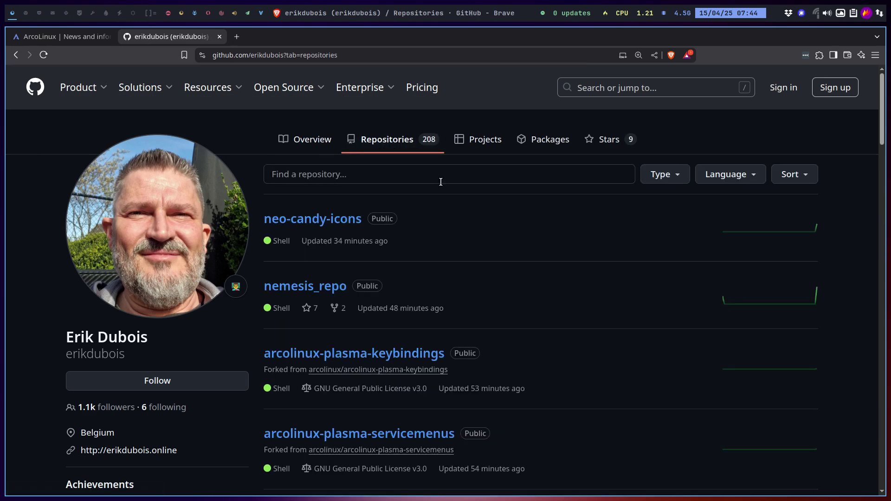
pyautogui.click(330, 288)
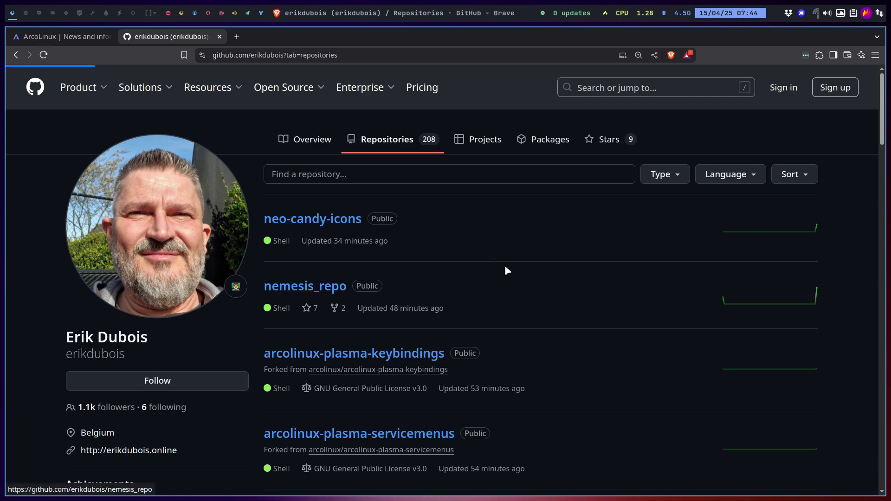
pyautogui.scroll(-8, 505, 266)
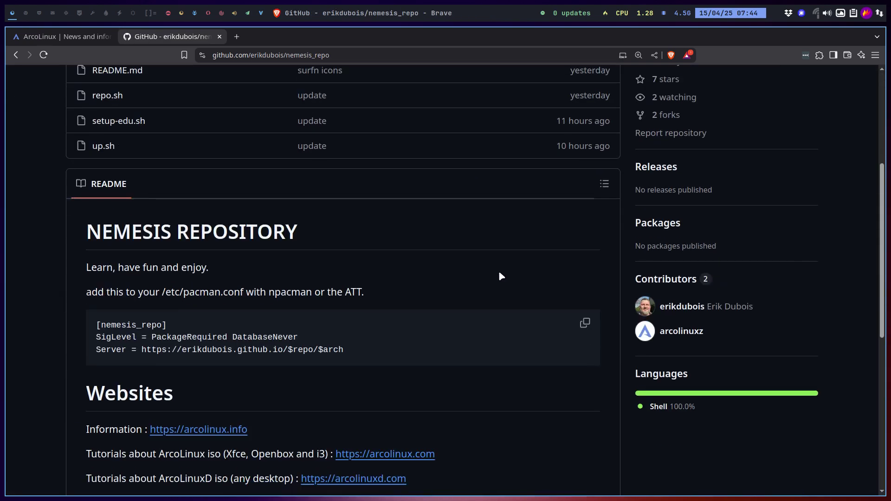
pyautogui.moveTo(350, 182); pyautogui.dragTo(85, 154)
pyautogui.hotkey('ctrl', 'c')
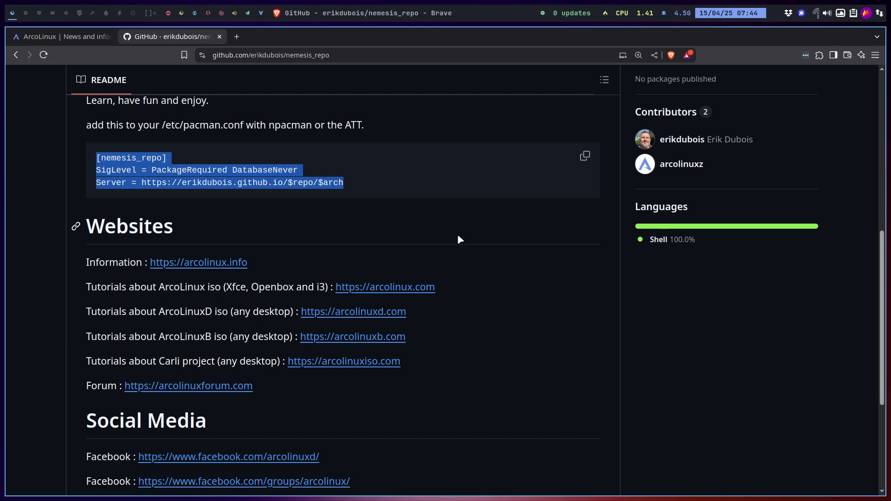
# On workspace 2, browse Thunar to /etc and open pacman.conf in Sublime Text
pyautogui.click(27, 9)
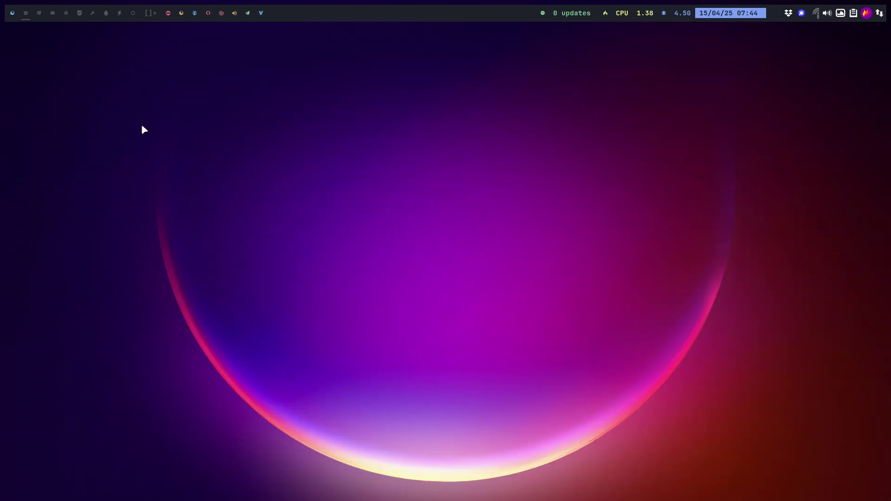
pyautogui.press('super+shift+Return')
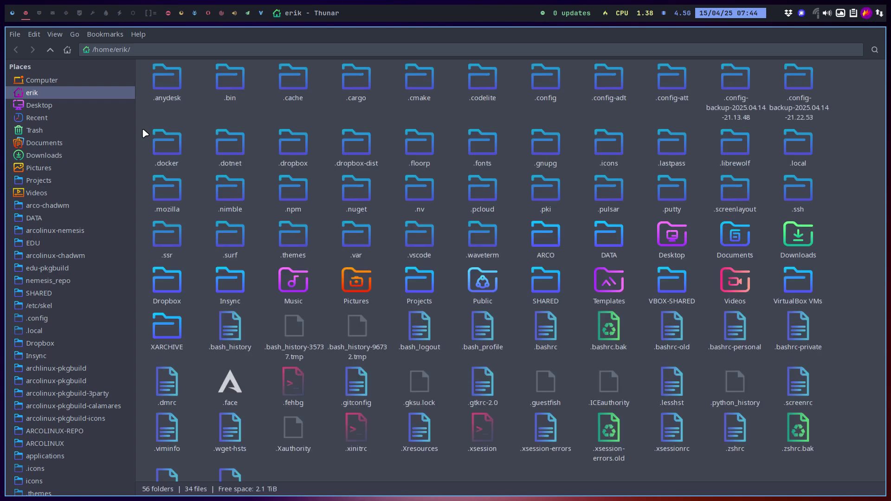
pyautogui.click(84, 87)
pyautogui.doubleClick(165, 83)
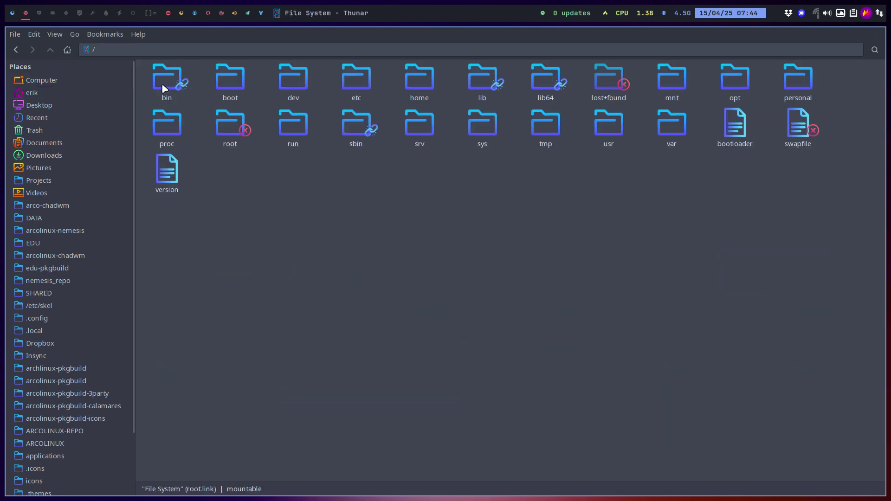
pyautogui.doubleClick(356, 79)
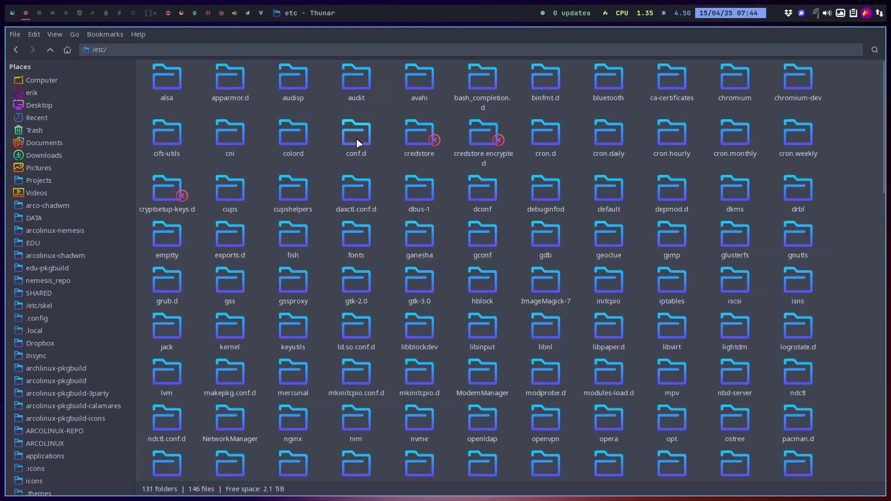
pyautogui.write('pacman.Conf')
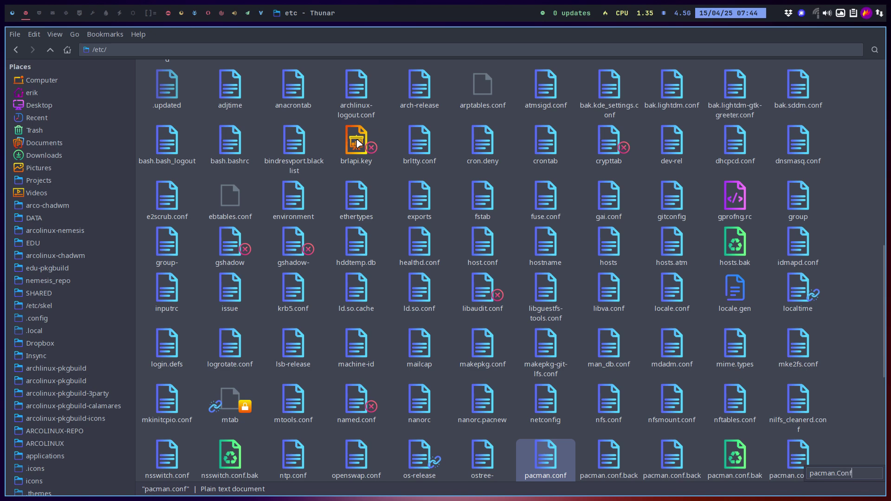
pyautogui.press('BackSpace')
pyautogui.press('BackSpace')
pyautogui.write('onf')
pyautogui.press('Return')
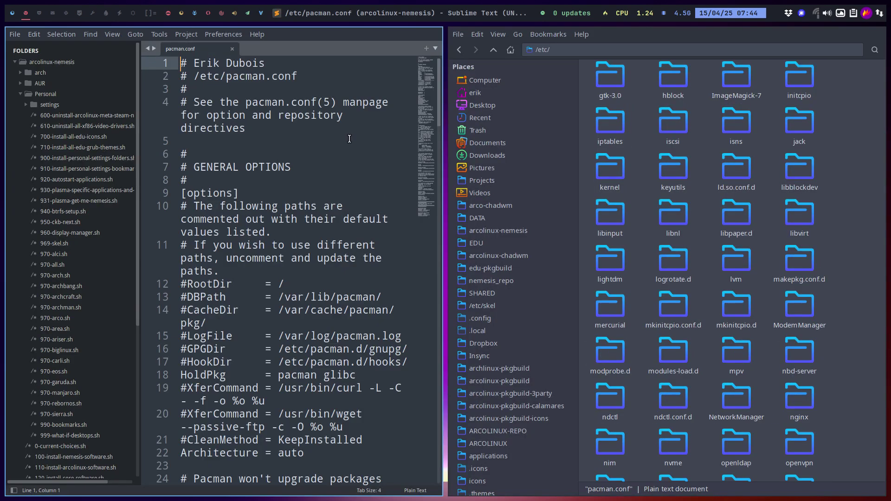
# Make Sublime Text full screen and set pacman.conf's syntax highlighting to Perl
pyautogui.press('F11')
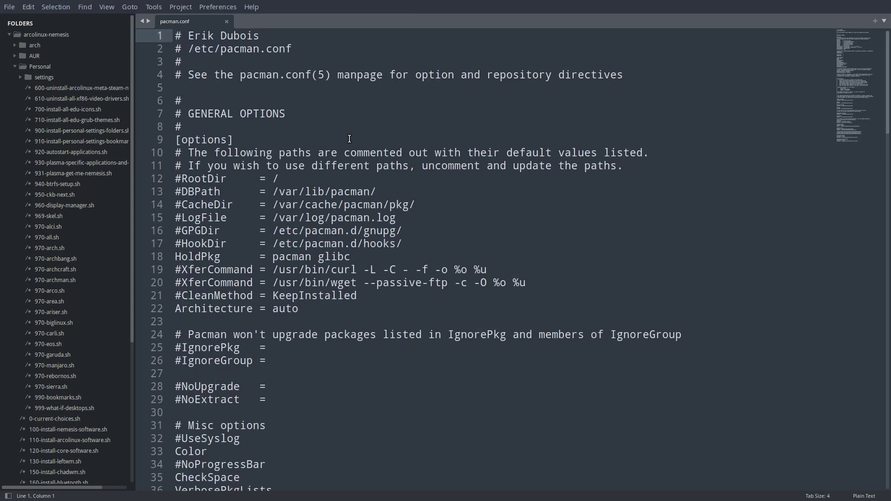
pyautogui.click(869, 498)
pyautogui.scroll(-2, 773, 453)
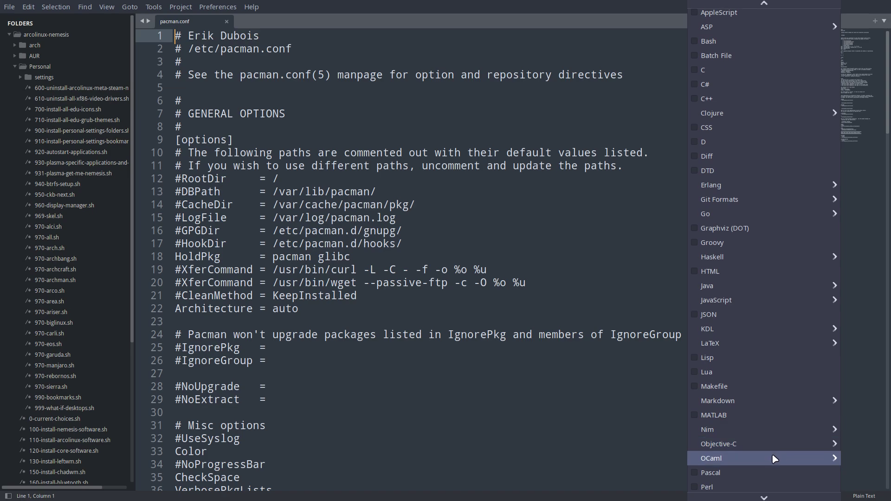
pyautogui.click(715, 485)
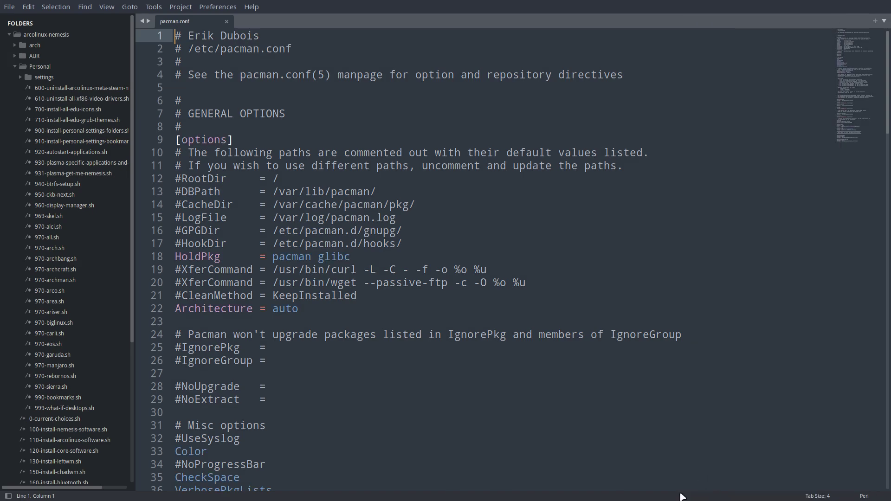
# Insert two blank lines after the nemesis_repo server entry on line 105
pyautogui.scroll(-7, 263, 144)
pyautogui.scroll(-14, 281, 272)
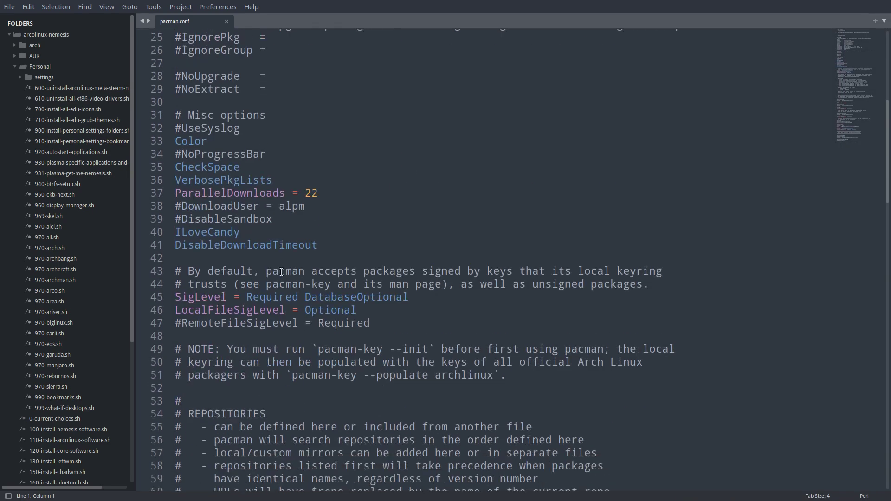
pyautogui.scroll(-6, 281, 272)
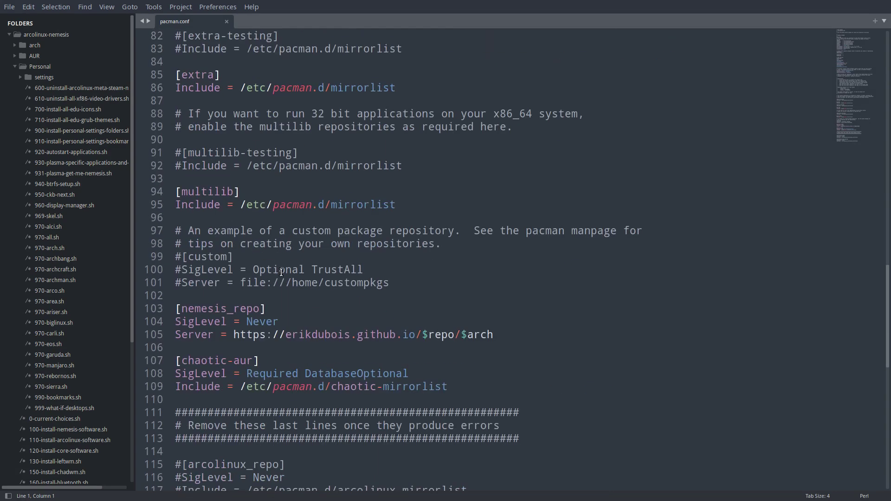
pyautogui.scroll(-4, 281, 273)
pyautogui.click(515, 181)
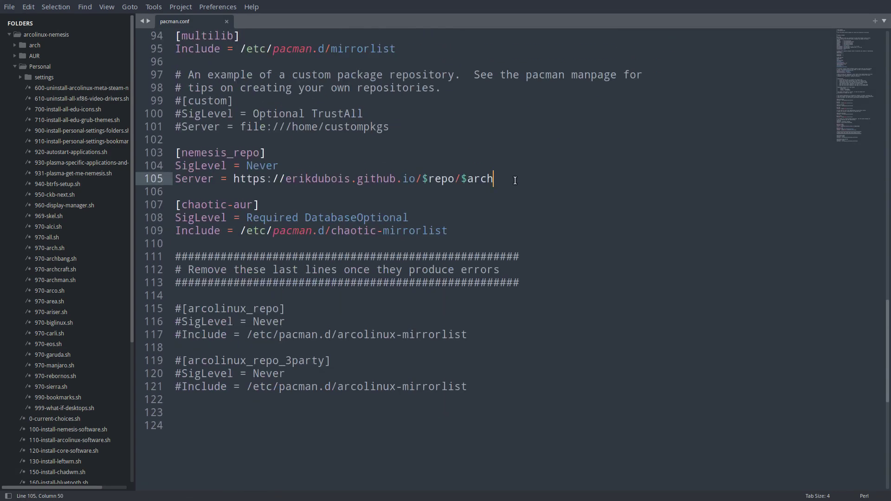
pyautogui.press('Return')
pyautogui.press('Return')
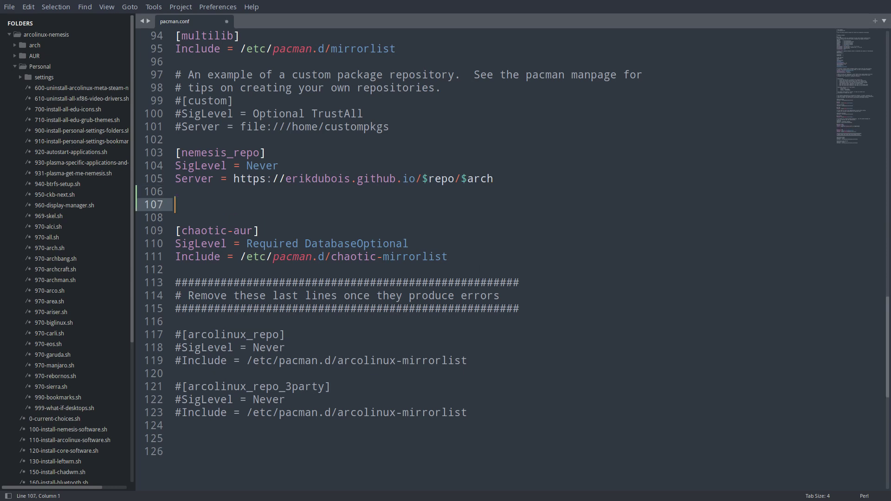
# Paste the README's nemesis_repo lines, compare their SigLevel with the original, then delete the pasted copy
pyautogui.hotkey('ctrl', 'v')
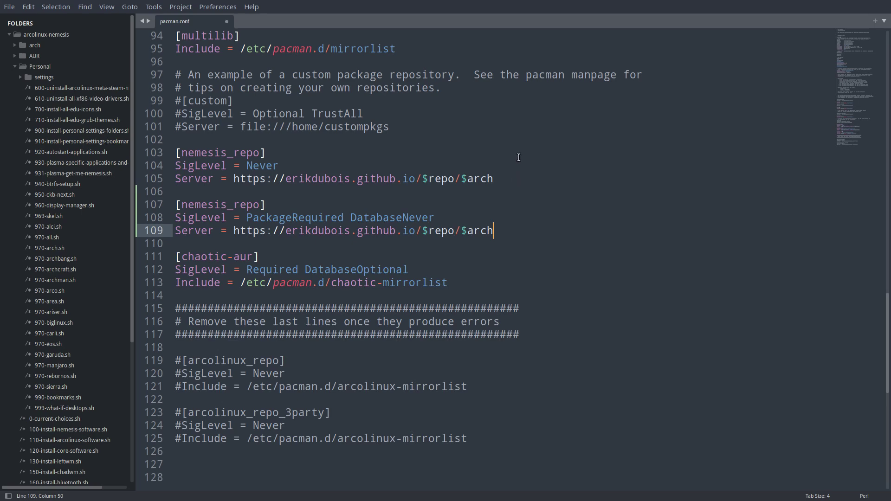
pyautogui.doubleClick(261, 166)
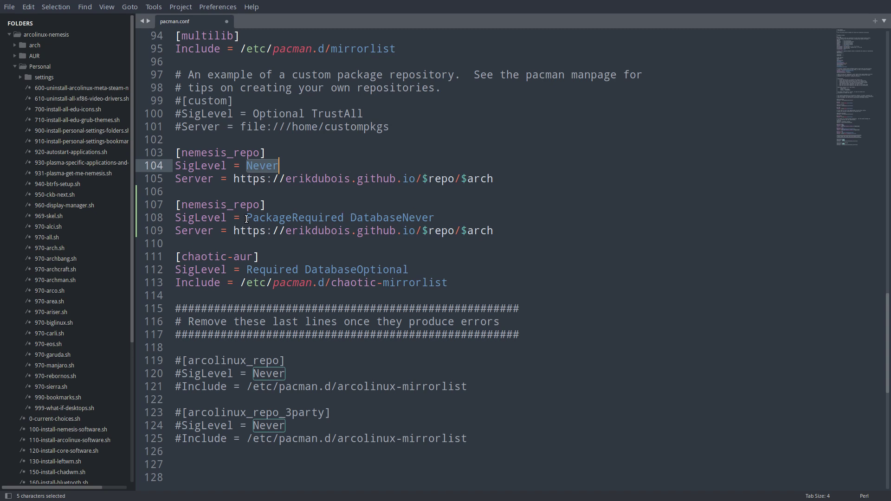
pyautogui.moveTo(246, 219); pyautogui.dragTo(451, 210)
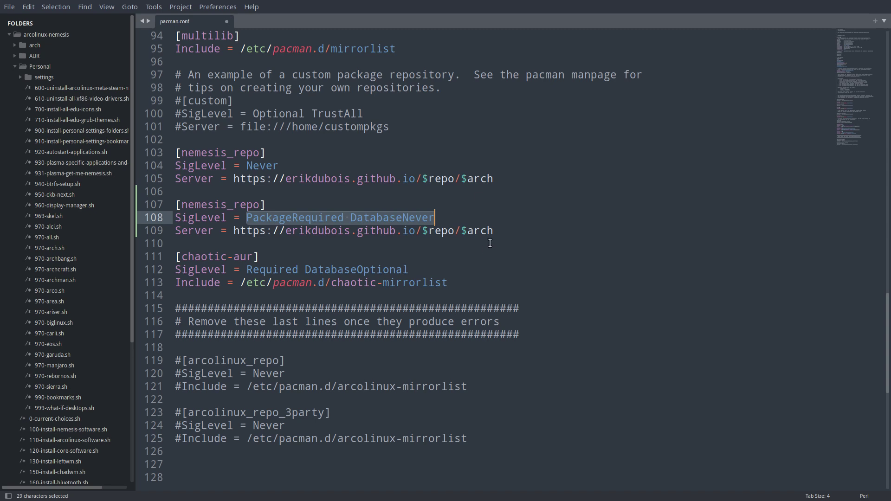
pyautogui.moveTo(493, 234); pyautogui.dragTo(163, 206)
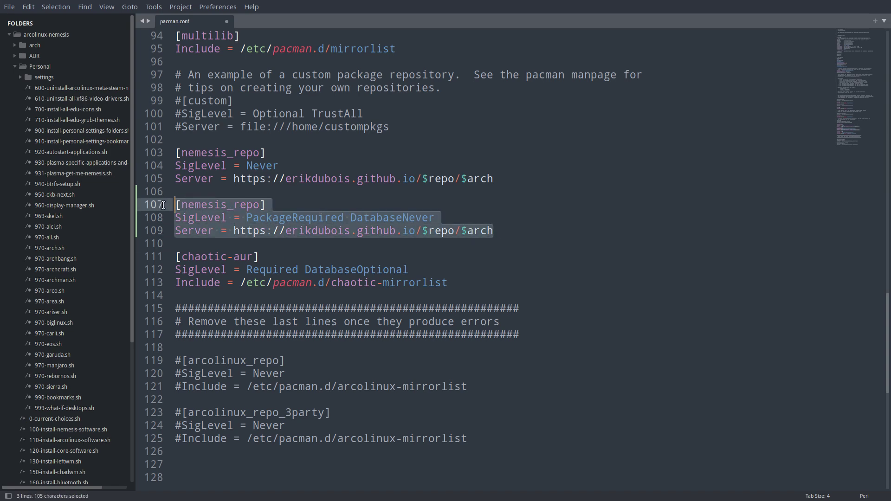
pyautogui.press('BackSpace')
pyautogui.press('BackSpace')
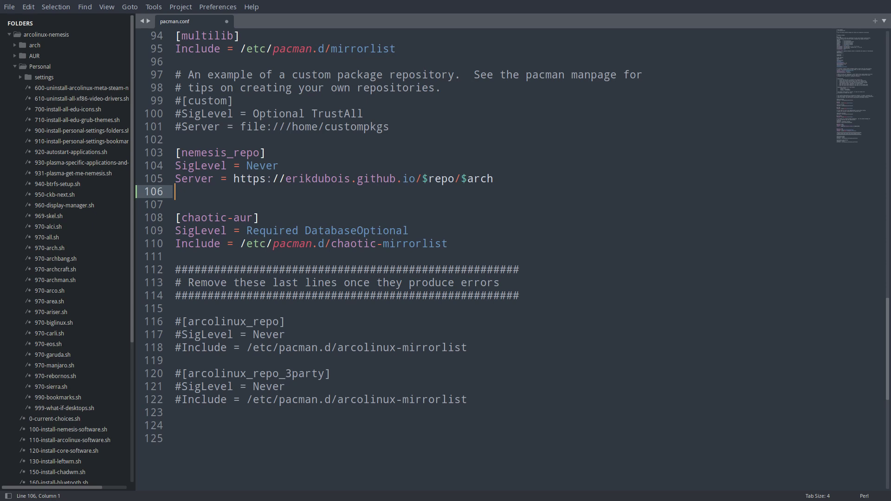
# Remove the extra blank line so the SigLevel = Never nemesis_repo entry sits directly above [chaotic-aur]
pyautogui.press('Delete')
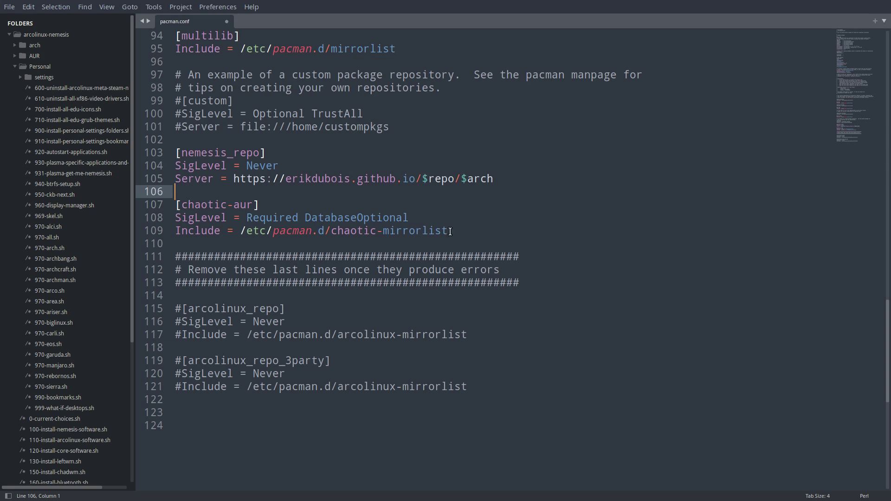
pyautogui.moveTo(450, 231)
pyautogui.moveTo(175, 153); pyautogui.dragTo(492, 192)
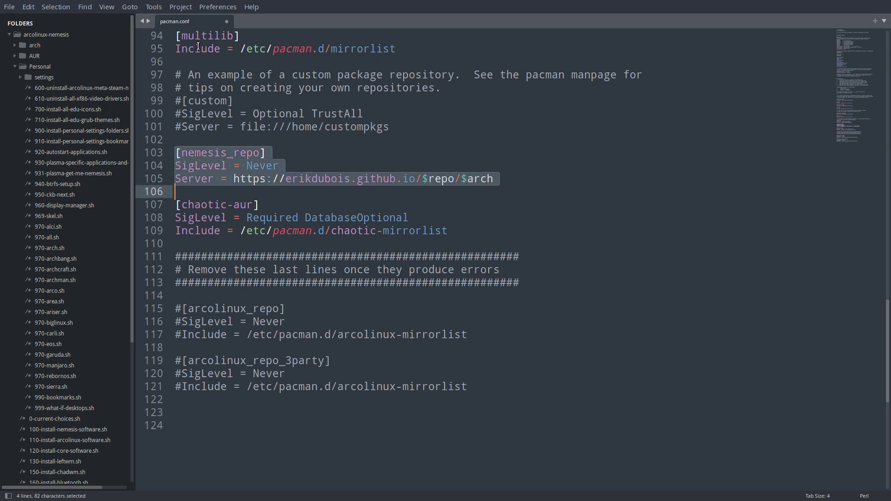
pyautogui.click(208, 166)
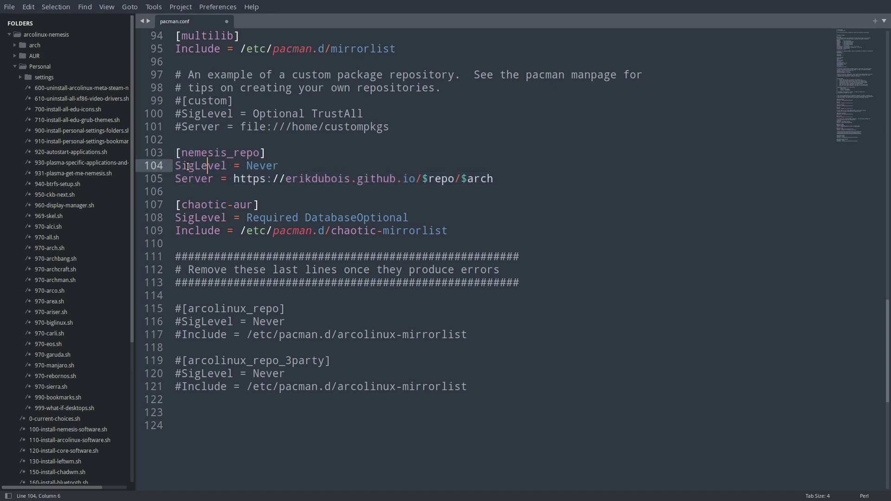
pyautogui.moveTo(188, 166); pyautogui.dragTo(280, 166)
pyautogui.click(222, 205)
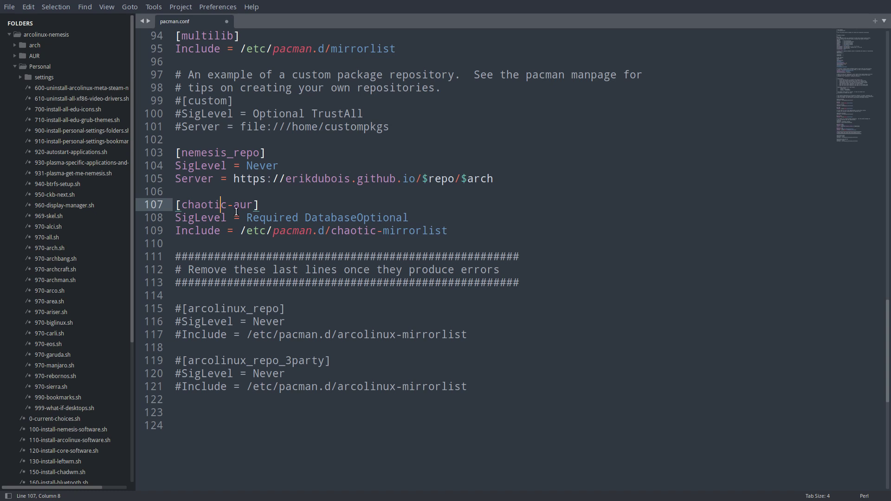
pyautogui.click(220, 155)
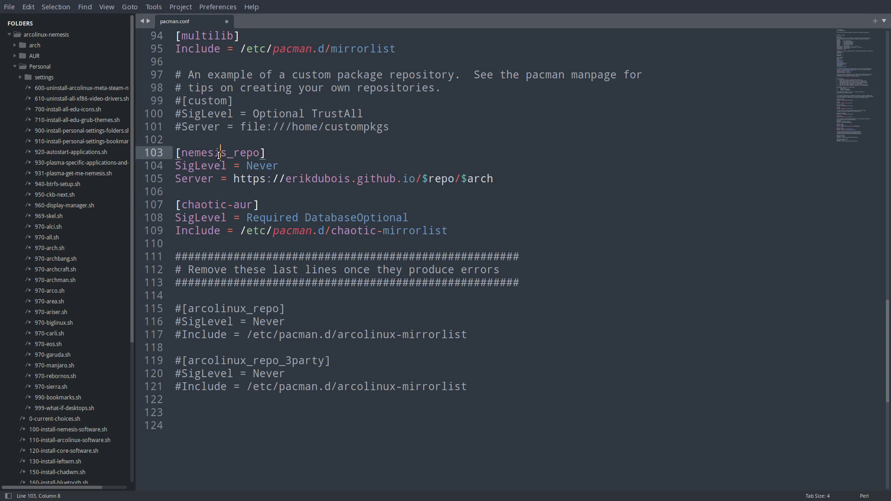
pyautogui.click(226, 208)
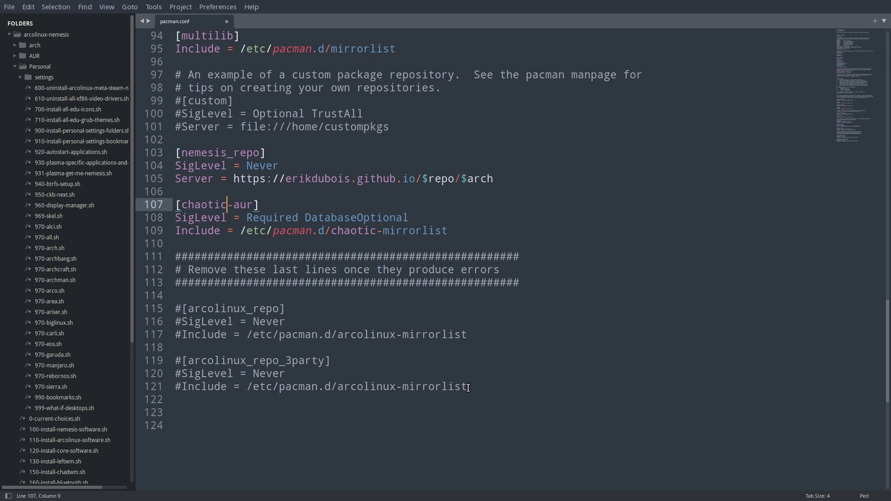
# Delete the commented arcolinux_repo lines at the end, then undo to restore them
pyautogui.moveTo(468, 388); pyautogui.dragTo(176, 256)
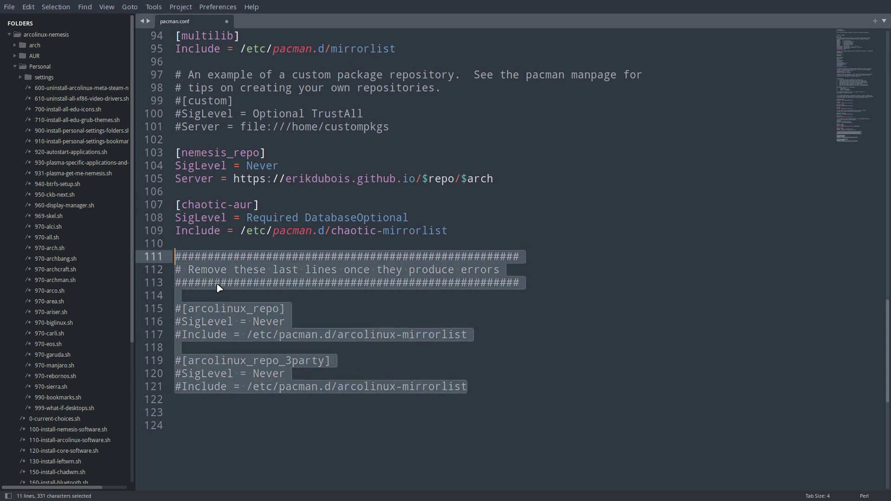
pyautogui.press('BackSpace')
pyautogui.press('BackSpace')
pyautogui.press('Delete')
pyautogui.press('Delete')
pyautogui.press('Delete')
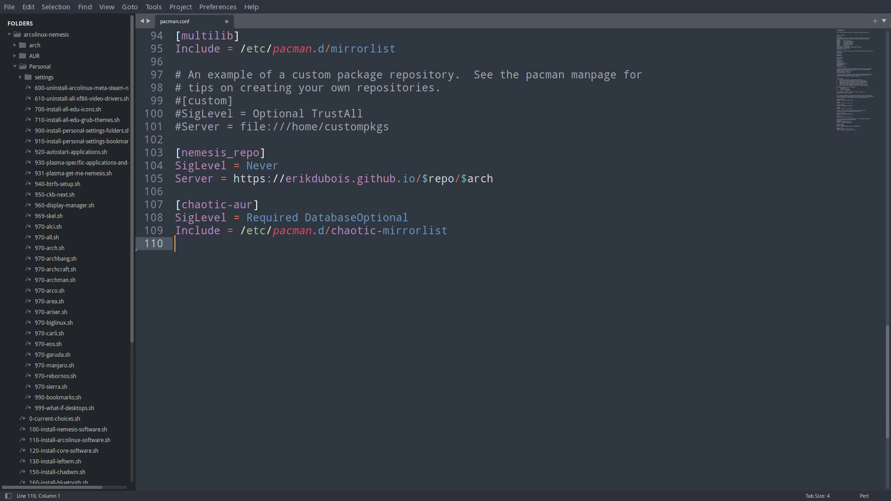
pyautogui.hotkey('ctrl', 'z')
pyautogui.hotkey('ctrl', 'z')
pyautogui.hotkey('ctrl', 'z')
pyautogui.hotkey('ctrl', 'z')
pyautogui.hotkey('ctrl', 'z')
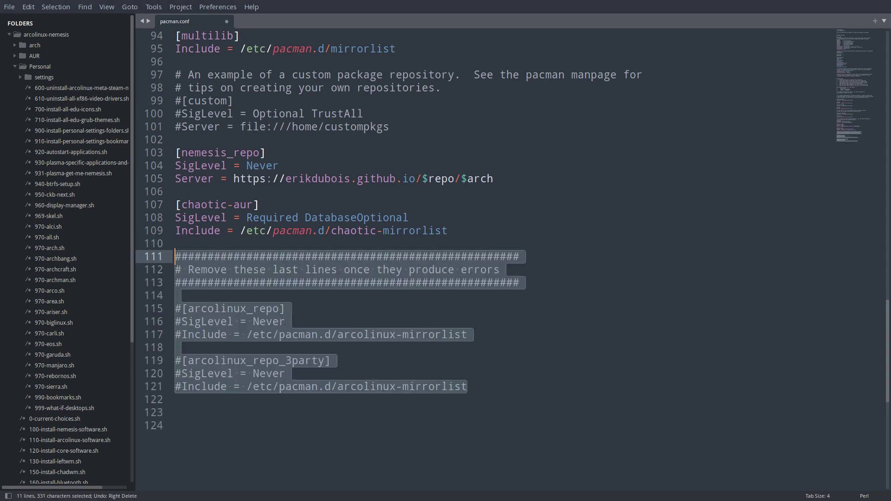
pyautogui.click(272, 323)
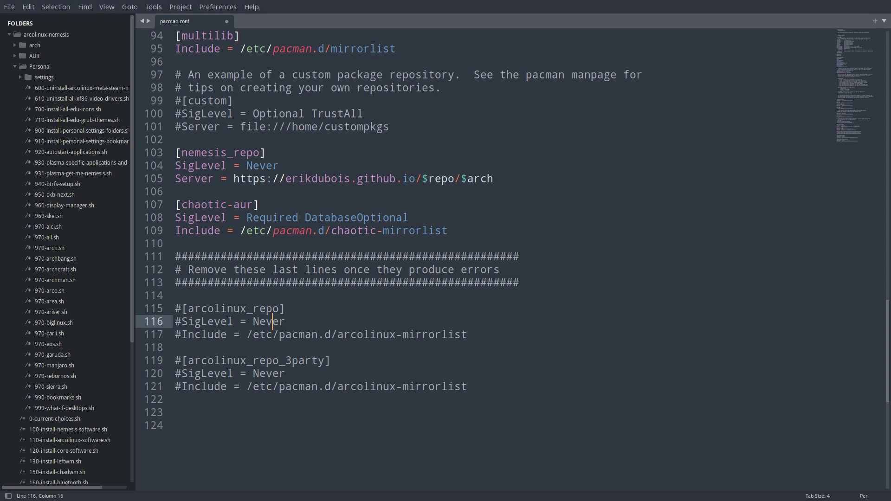
# Save pacman.conf, authenticating with the admin password, and exit full screen
pyautogui.hotkey('ctrl', 's')
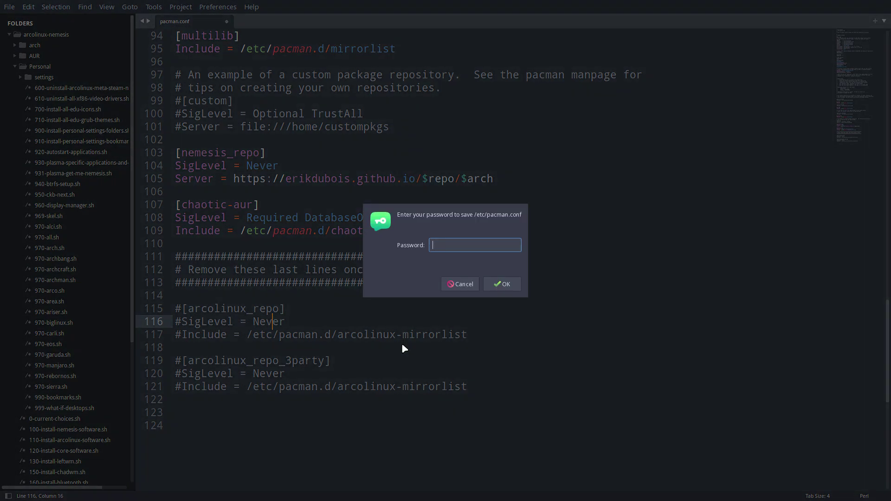
pyautogui.write('****')
pyautogui.press('Return')
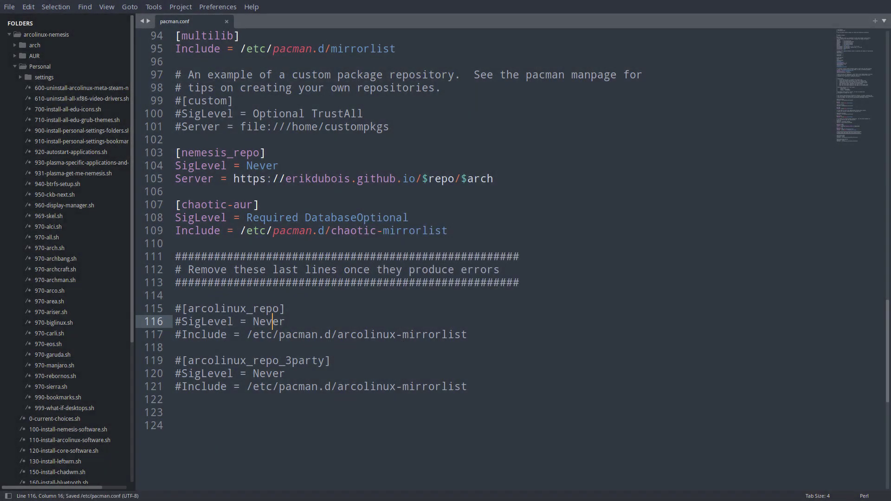
pyautogui.press('F11')
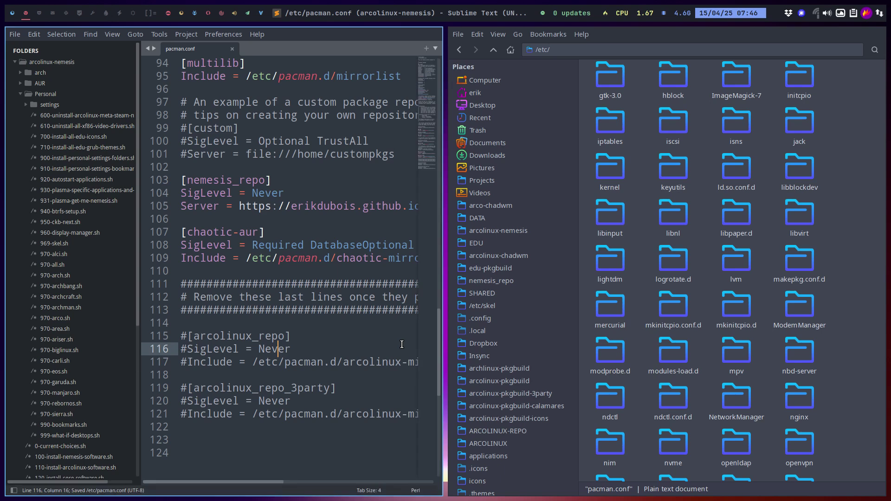
# Open nemesis_repo's x86_64 folder on GitHub in Brave and scroll through its package list
pyautogui.click(12, 12)
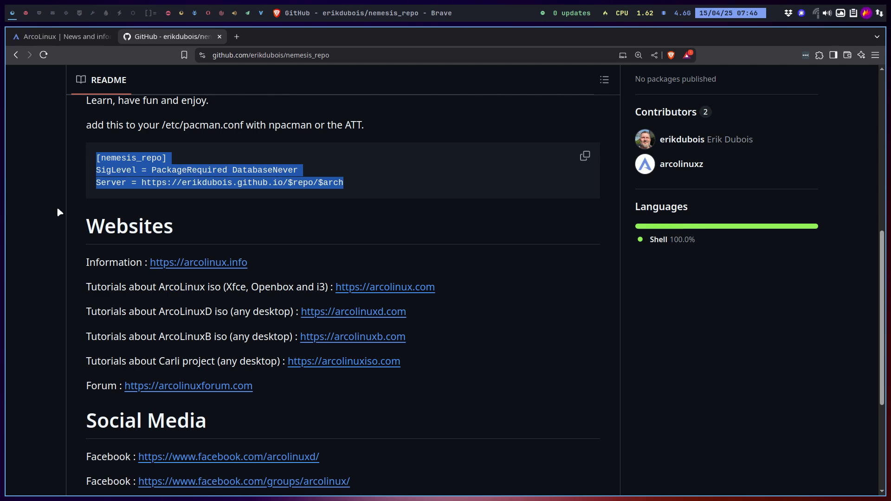
pyautogui.scroll(7, 124, 319)
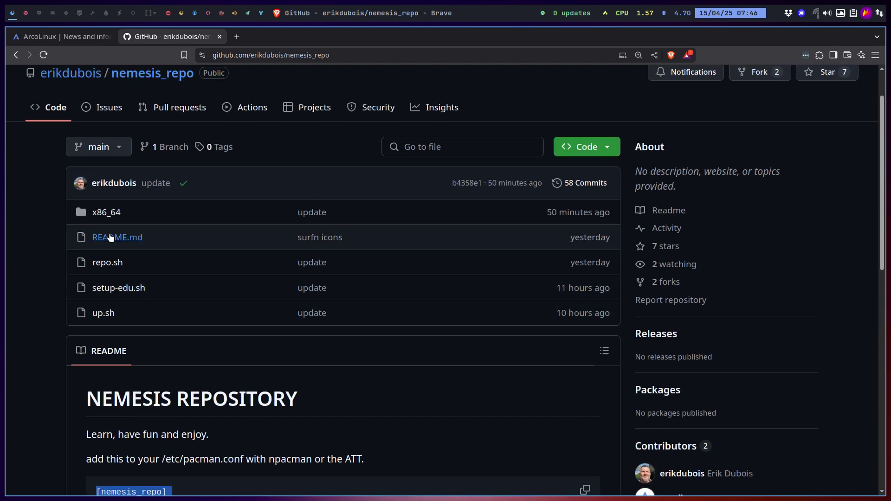
pyautogui.click(108, 214)
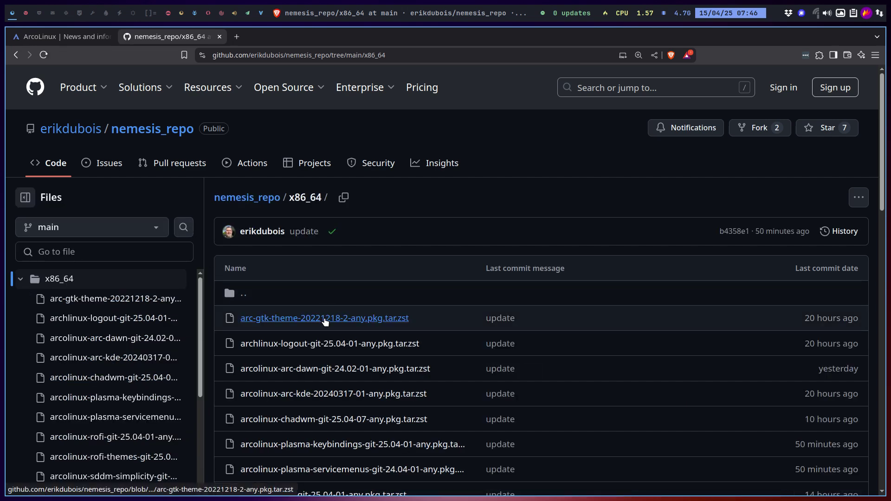
pyautogui.scroll(-2, 329, 309)
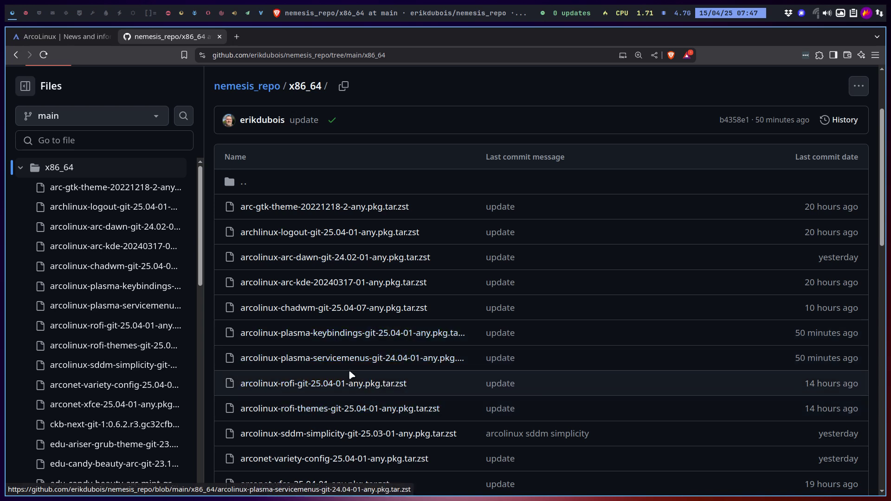
pyautogui.scroll(-1, 349, 375)
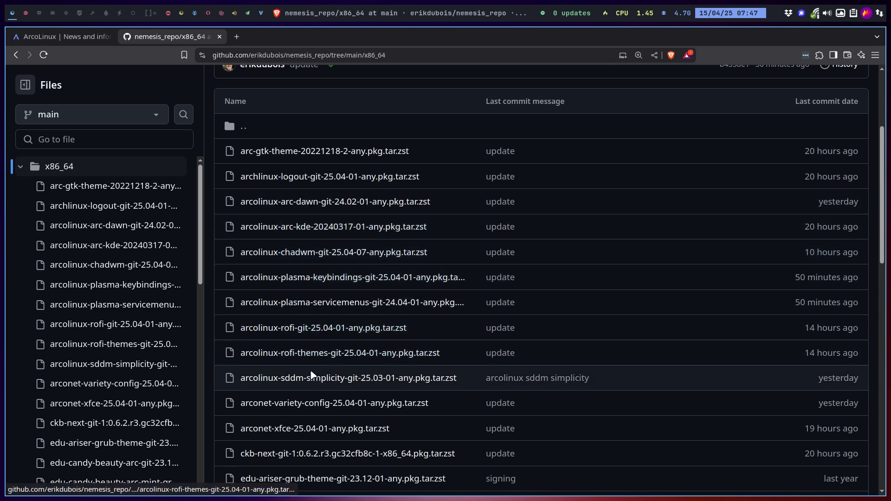
pyautogui.scroll(-1, 312, 381)
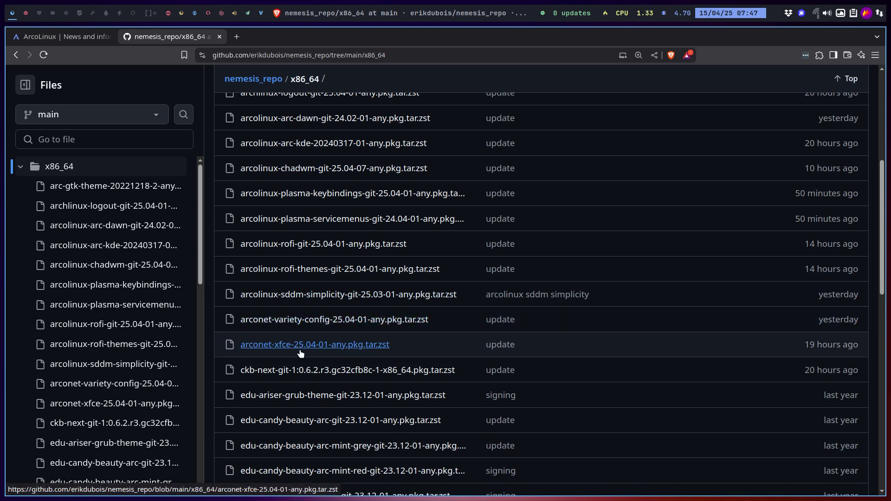
pyautogui.scroll(-3, 294, 334)
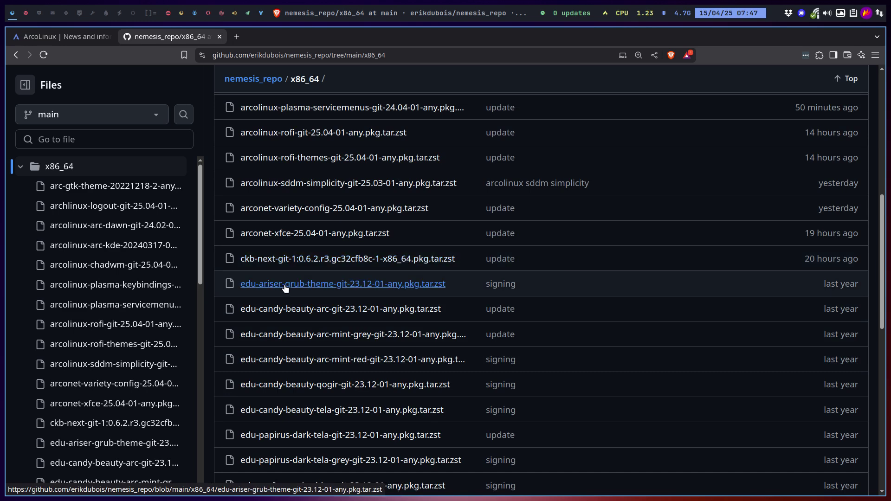
pyautogui.scroll(-1, 287, 278)
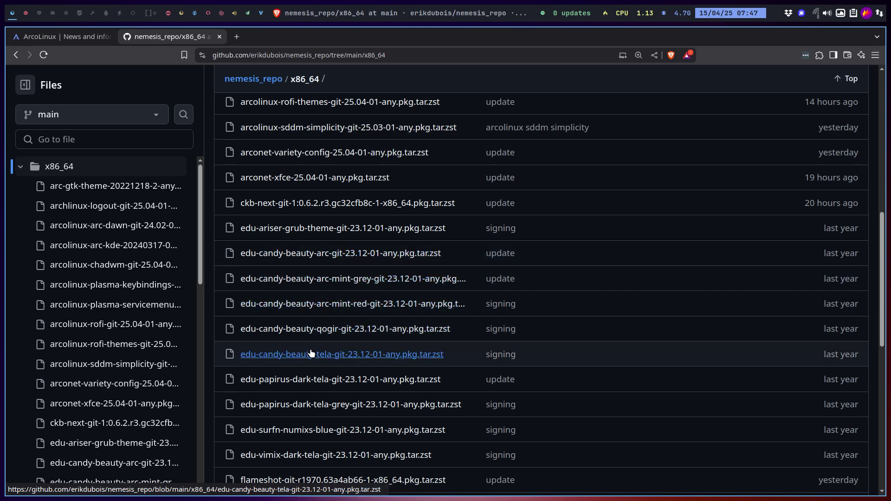
pyautogui.scroll(-1, 314, 380)
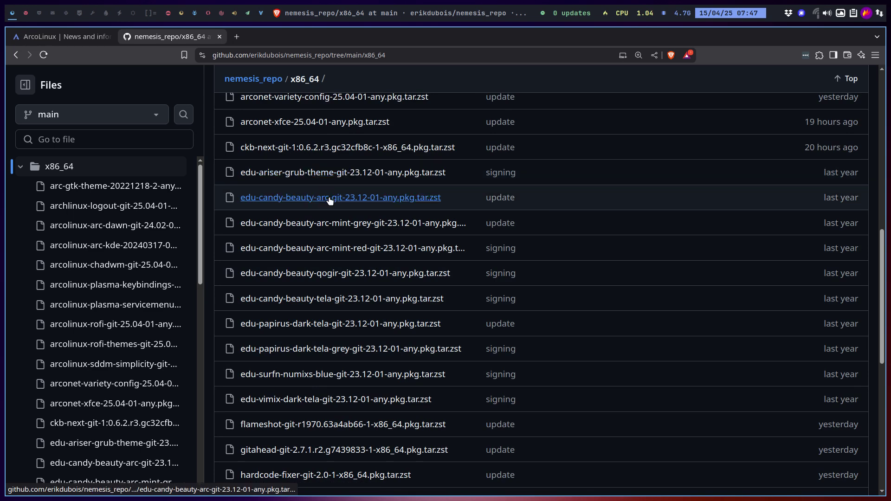
pyautogui.scroll(-3, 327, 223)
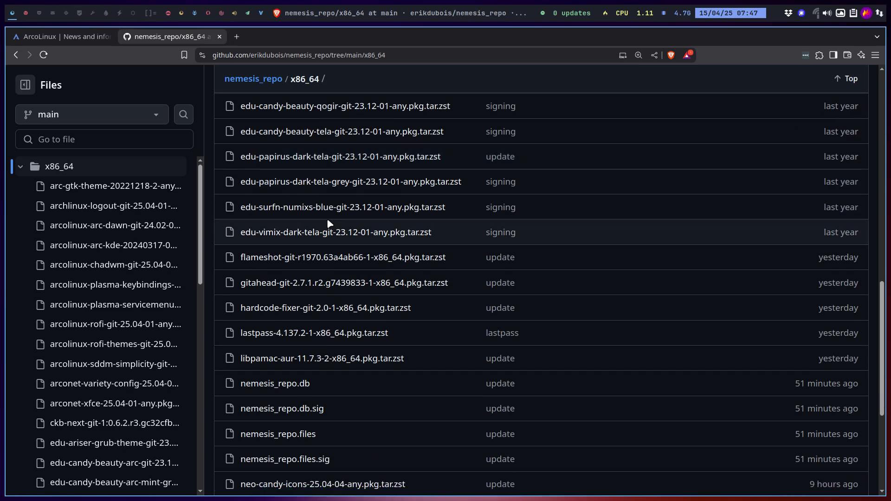
pyautogui.scroll(-1, 329, 224)
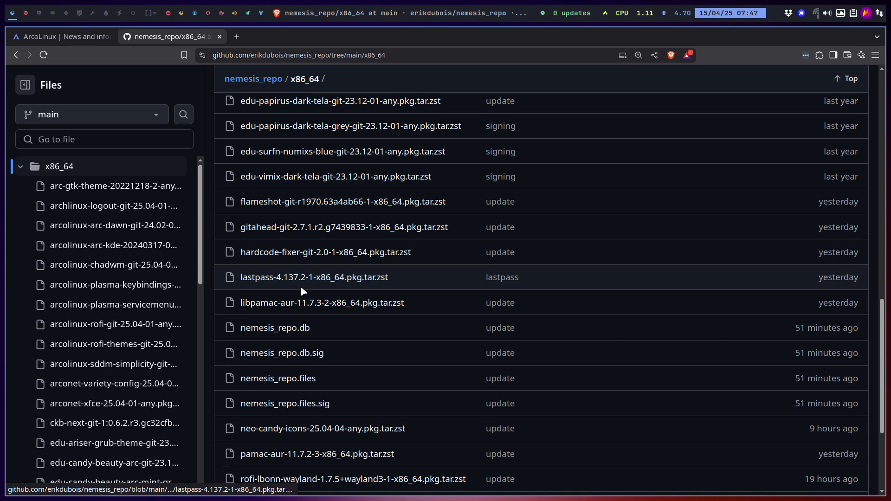
pyautogui.scroll(-1, 293, 287)
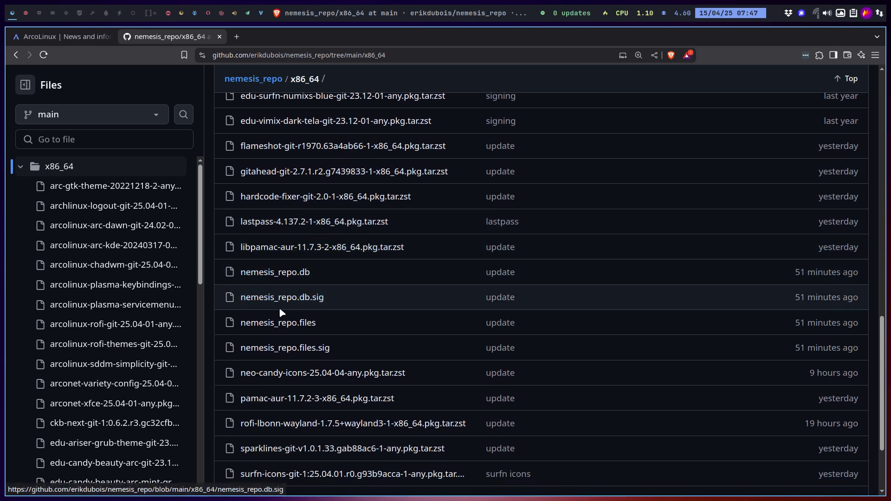
pyautogui.scroll(-1, 283, 378)
pyautogui.scroll(-1, 283, 378)
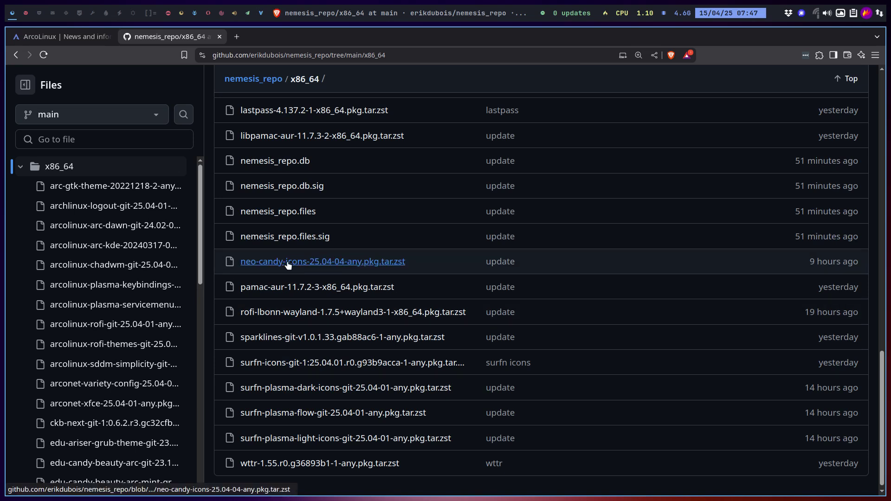
pyautogui.scroll(-1, 288, 335)
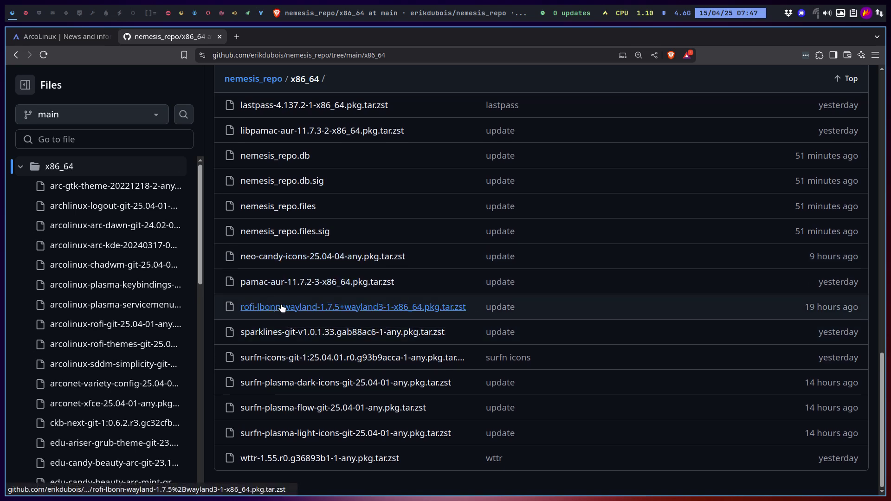
# Return to the arcolinux.info tab showing 'A Grateful Farewell from ArcoLinux'
pyautogui.press('super+d')
pyautogui.press('Escape')
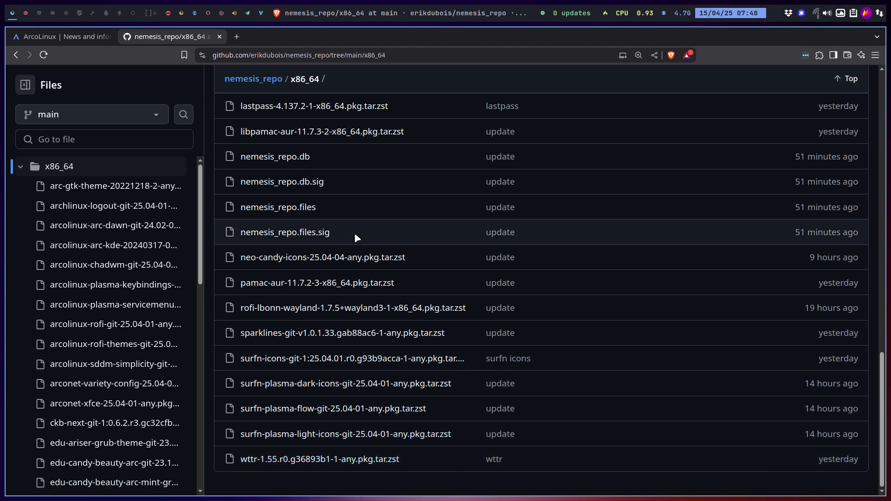
pyautogui.scroll(15, 354, 232)
pyautogui.scroll(4, 347, 242)
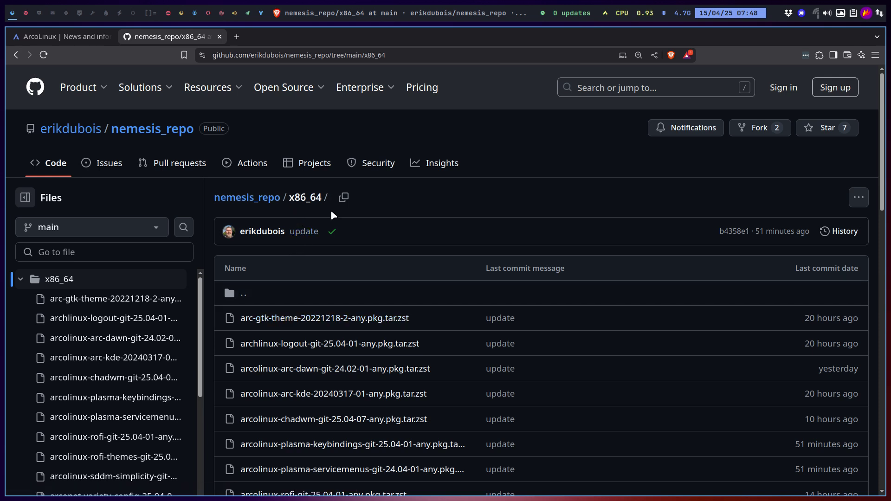
pyautogui.scroll(-10, 340, 267)
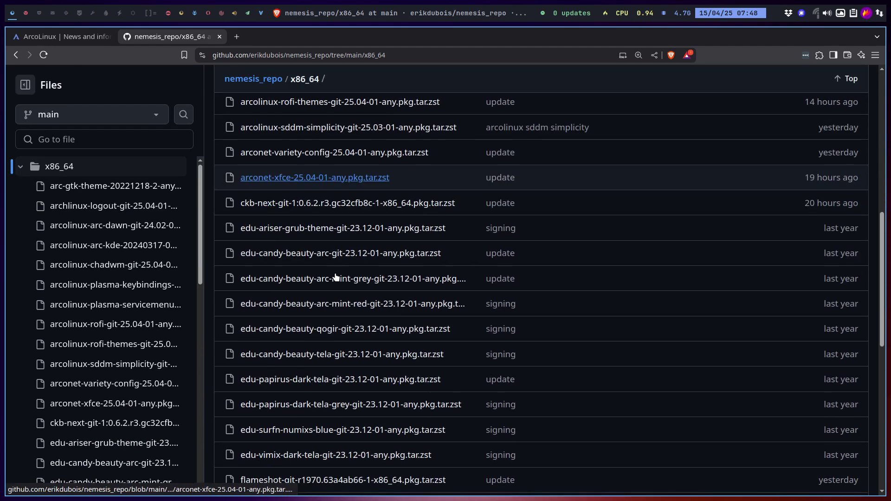
pyautogui.scroll(-6, 335, 277)
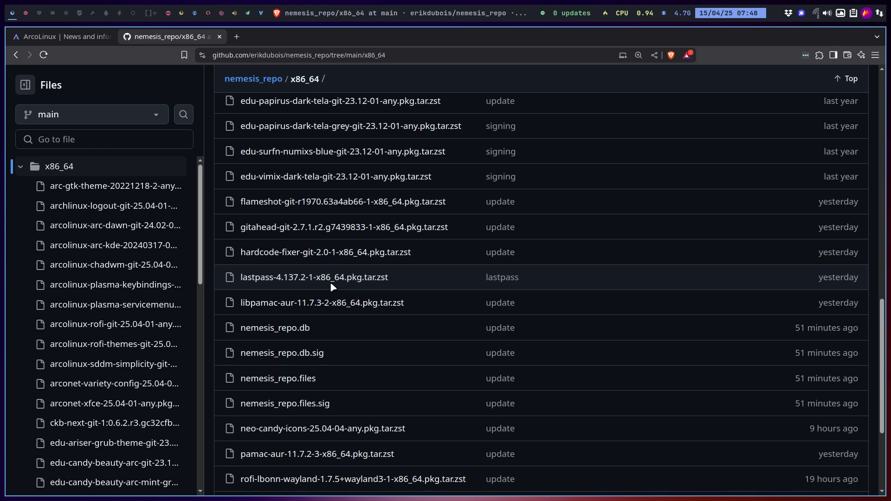
pyautogui.scroll(-2, 331, 283)
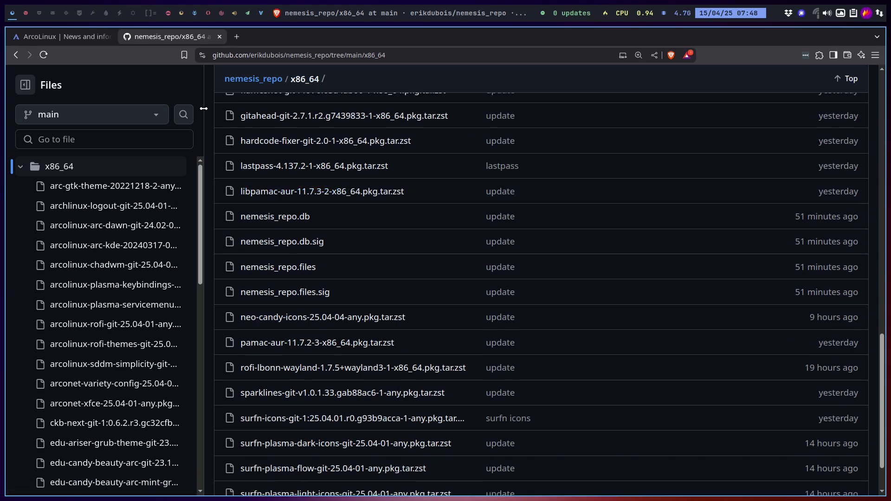
pyautogui.click(75, 41)
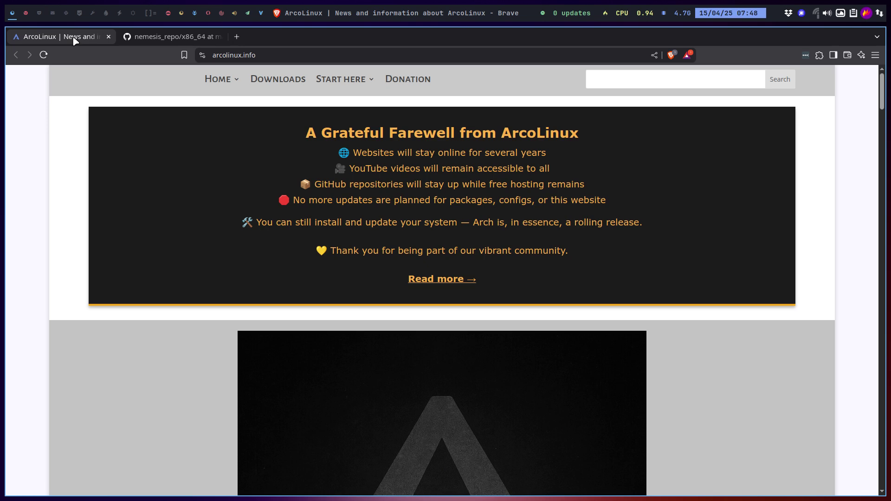
# Open a new terminal window on an empty workspace
pyautogui.click(139, 36)
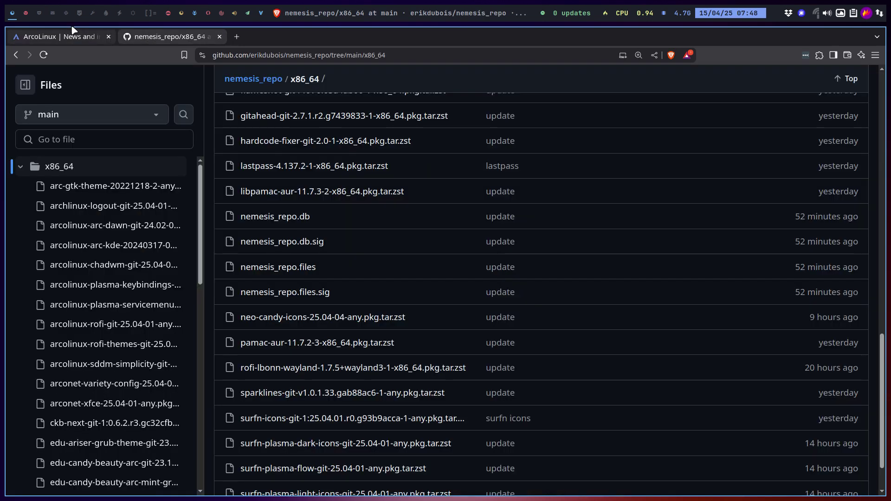
pyautogui.click(26, 16)
pyautogui.click(38, 15)
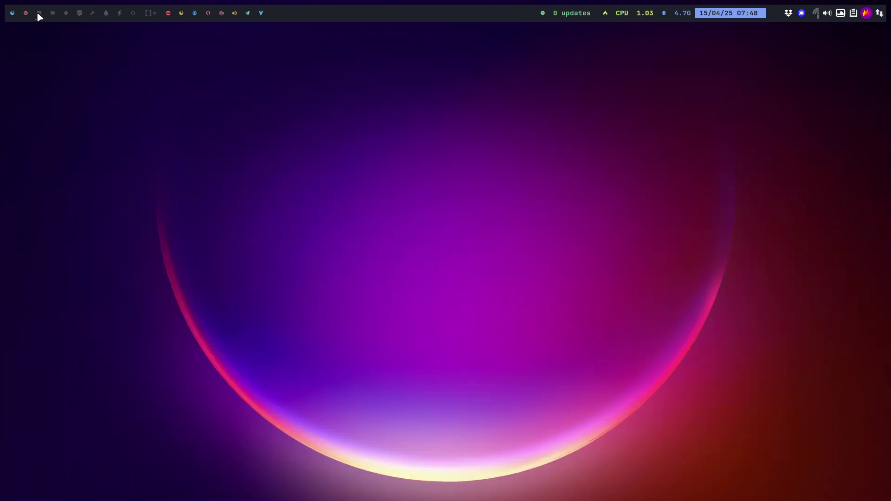
pyautogui.press('super+Return')
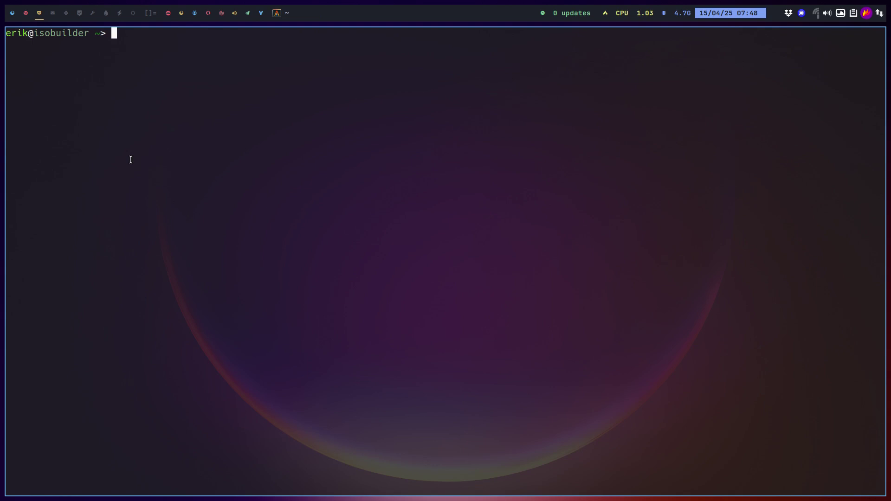
# Run sudo pacman -S arcolinux-sddm-simplicity-git and authenticate with the account password
pyautogui.write('sudo pacman ')
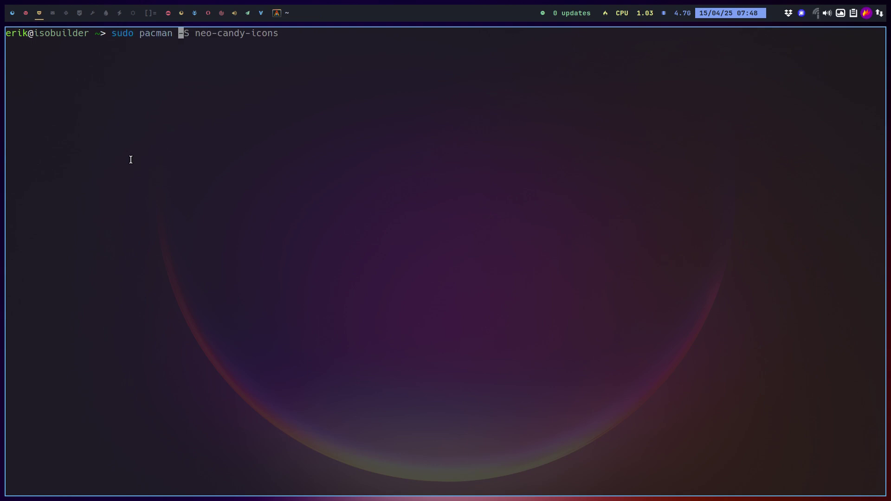
pyautogui.write('-S arco')
pyautogui.press('Tab')
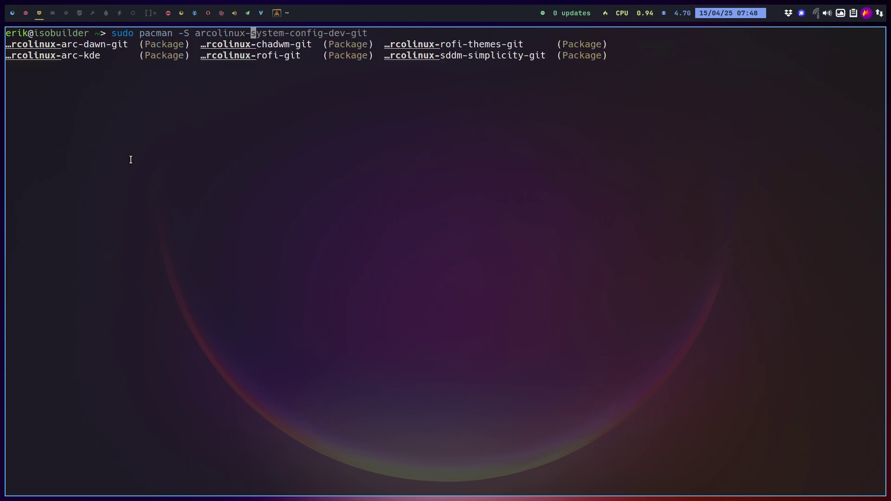
pyautogui.press('Tab')
pyautogui.press('Tab')
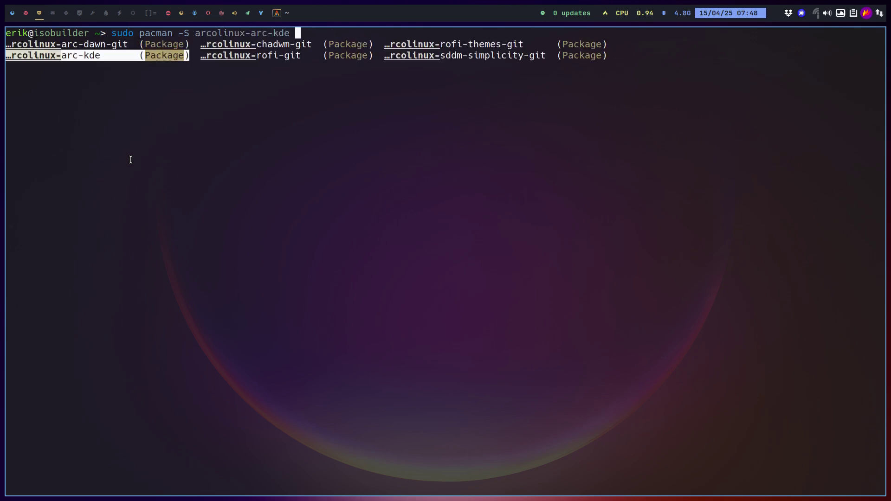
pyautogui.press('Right')
pyautogui.press('Right')
pyautogui.press('Return')
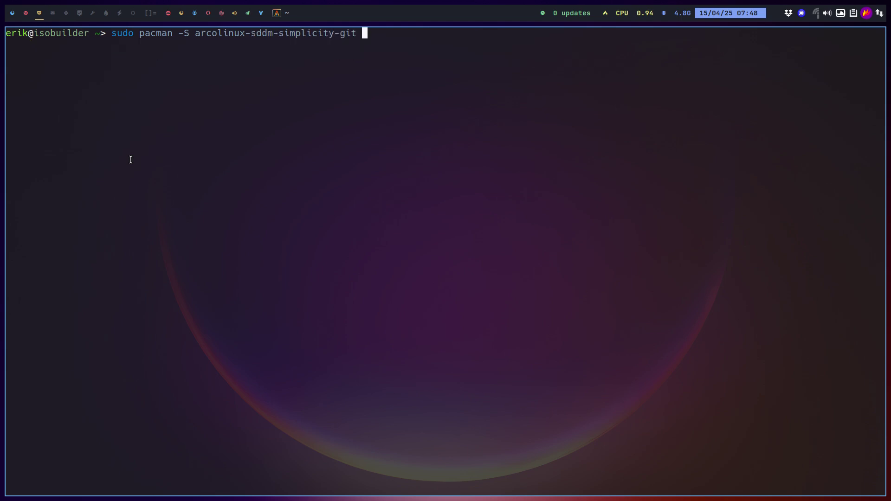
pyautogui.press('Return')
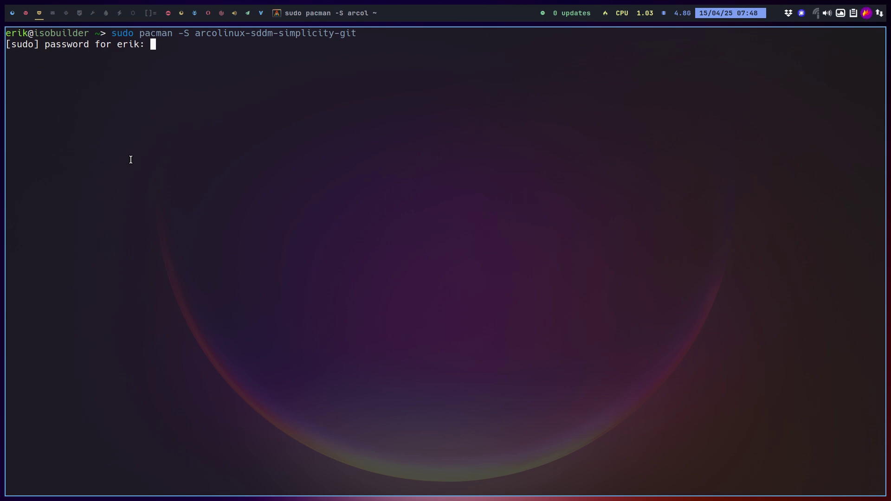
pyautogui.press('Return')
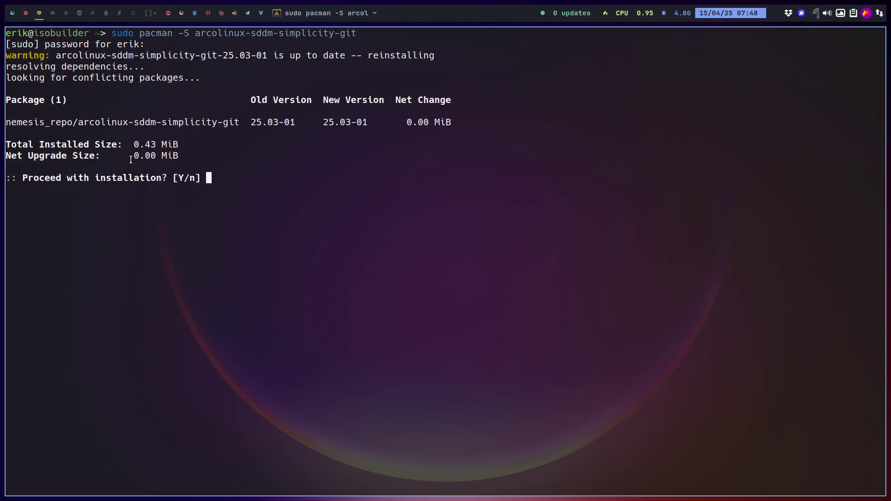
# Confirm the package resolves from nemesis_repo, decline the reinstall, and open /etc/pacman.conf via npacman
pyautogui.moveTo(78, 127); pyautogui.dragTo(4, 124)
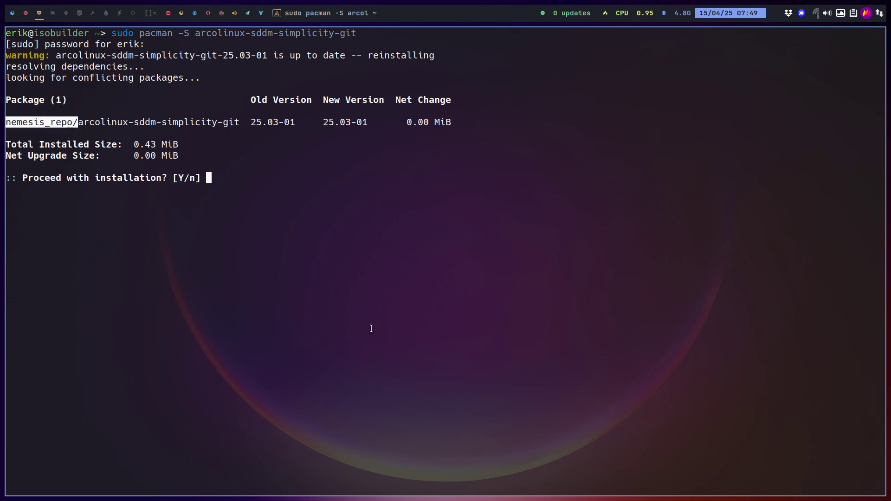
pyautogui.write('n')
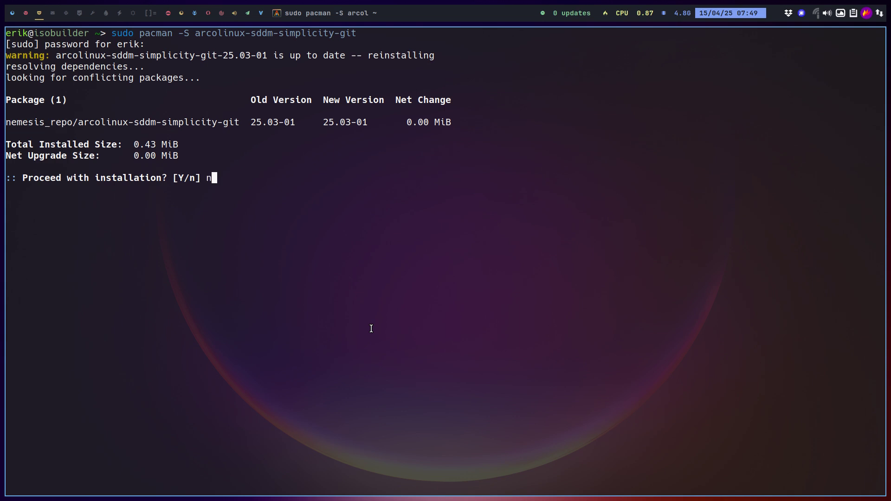
pyautogui.press('Return')
pyautogui.write('np')
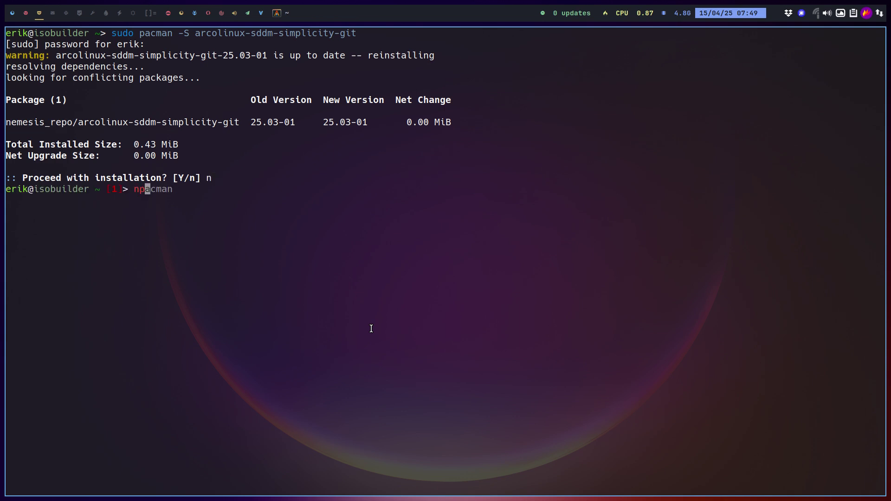
pyautogui.write('acman')
pyautogui.press('Return')
# Page down past the nemesis_repo and chaotic-aur sections to the end, then exit nano unchanged
pyautogui.press('pagedown')
pyautogui.press('pagedown')
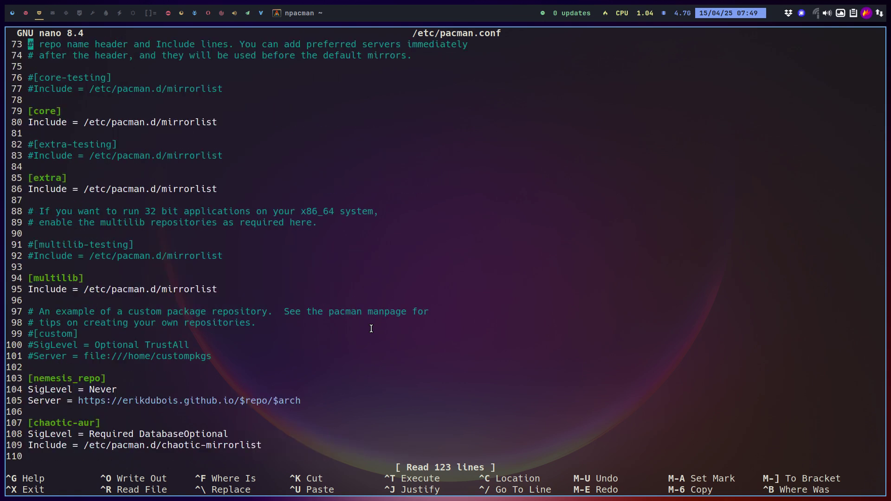
pyautogui.press('pagedown')
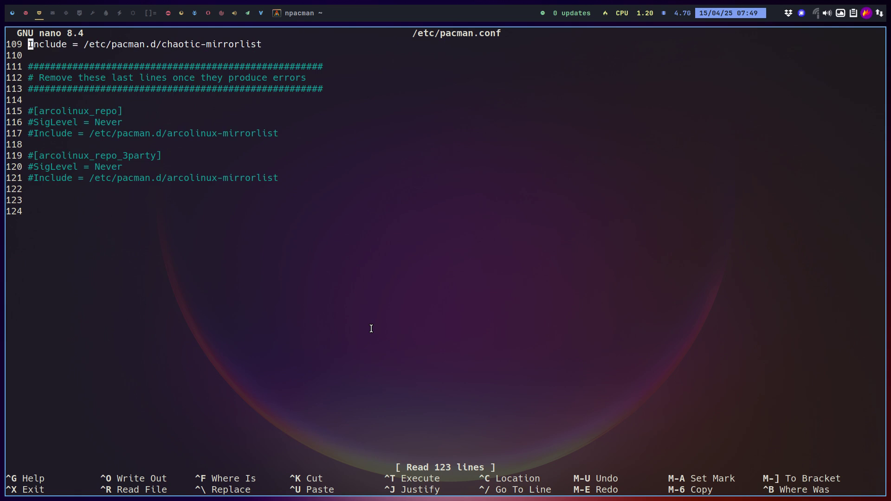
pyautogui.hotkey('ctrl', 'x')
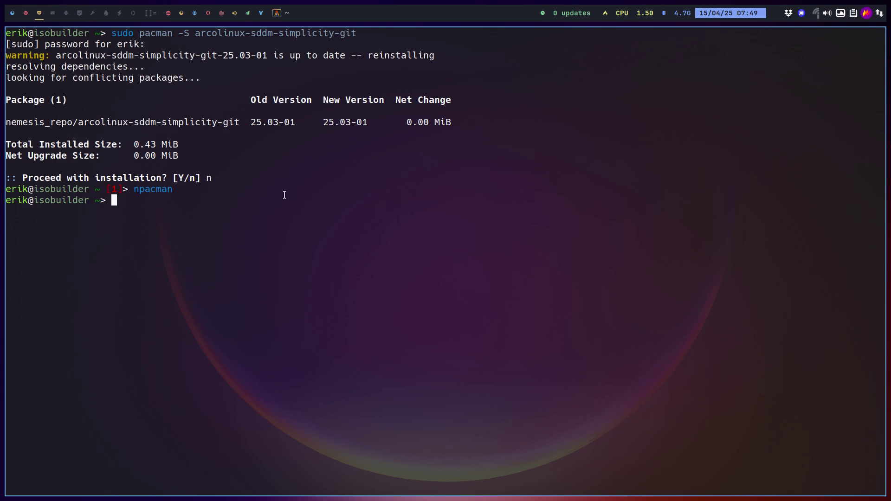
# Close the pacman.conf file and the Sublime Text window on workspace 2
pyautogui.click(26, 13)
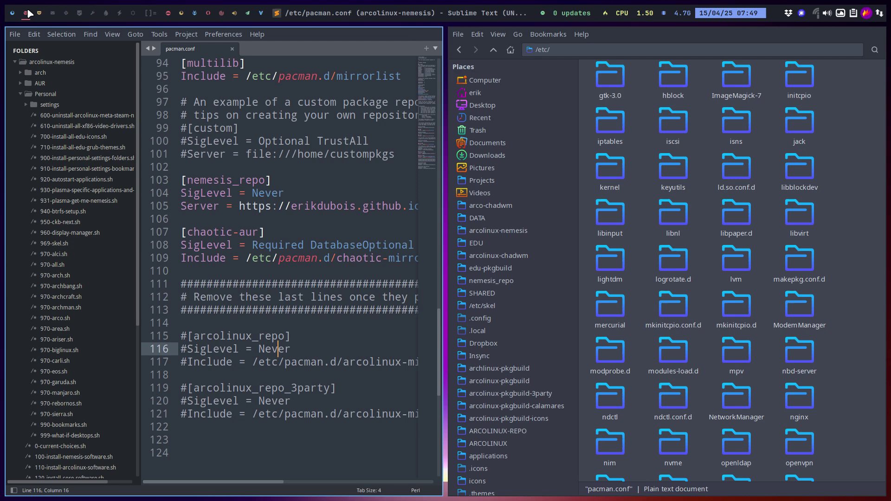
pyautogui.click(232, 48)
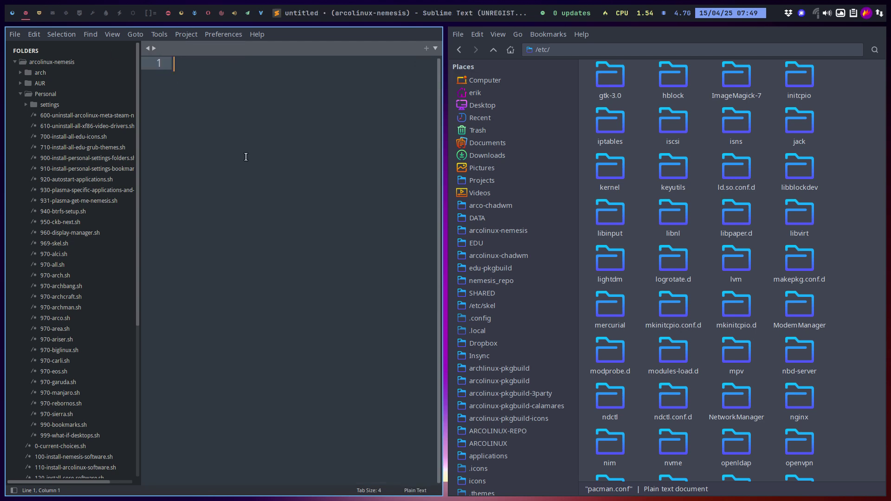
pyautogui.hotkey('ctrl', 'w')
# Return to Brave and scroll GitHub's nemesis_repo x86_64 package listing
pyautogui.click(12, 12)
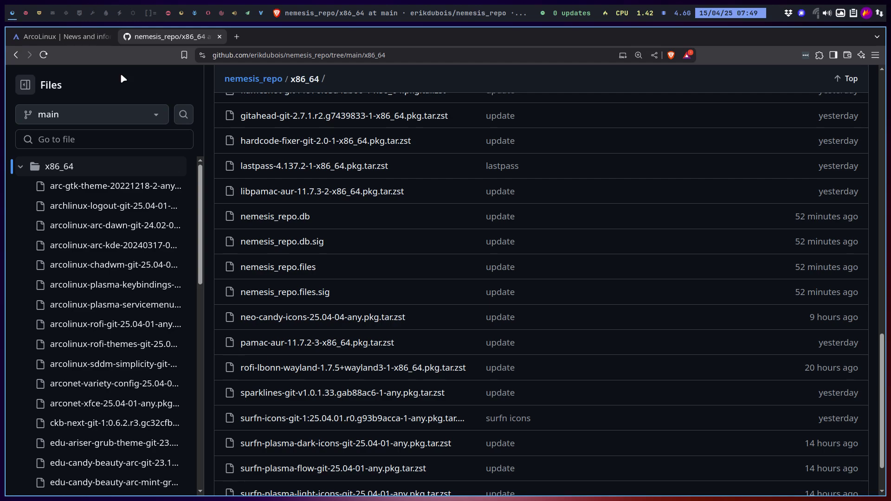
pyautogui.scroll(-2, 320, 401)
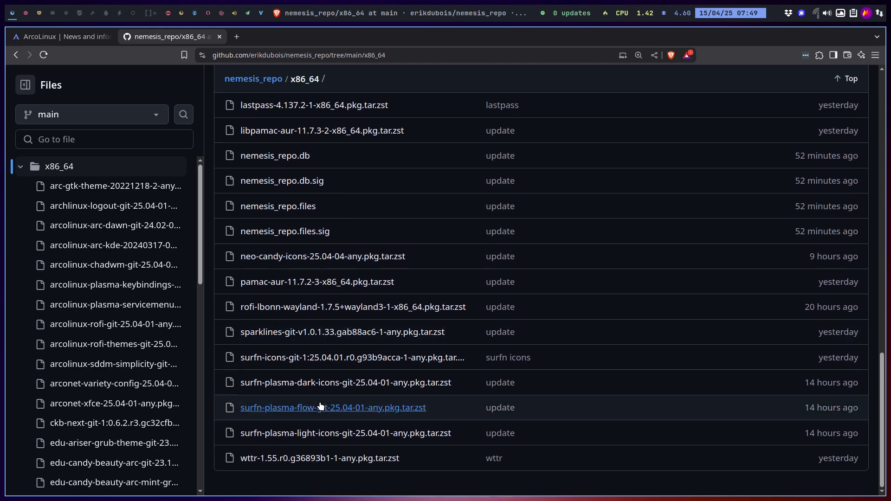
pyautogui.scroll(10, 303, 382)
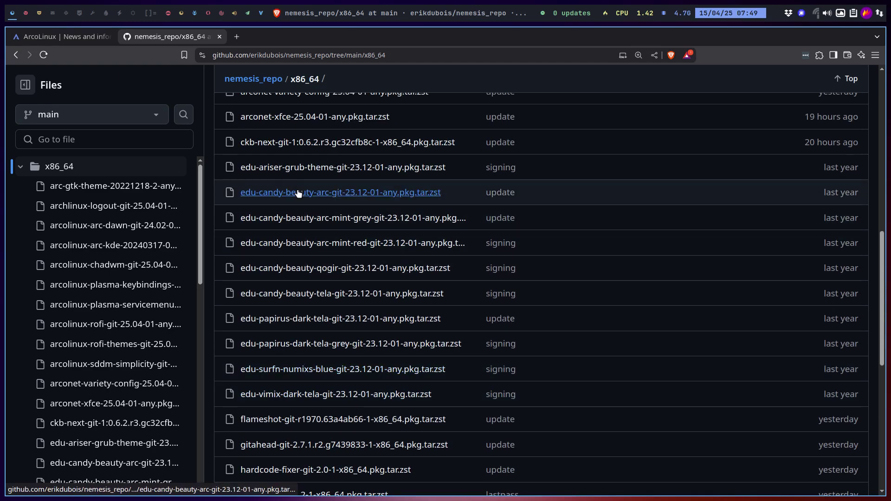
pyautogui.scroll(2, 294, 149)
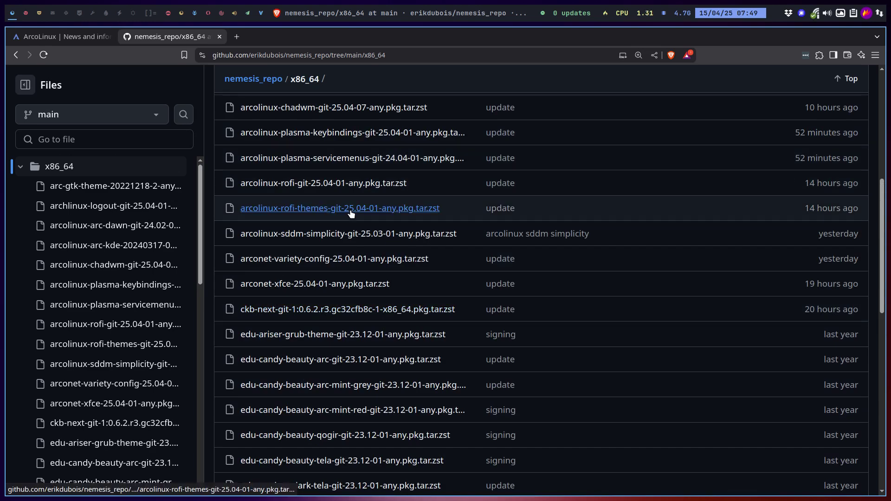
pyautogui.scroll(4, 346, 209)
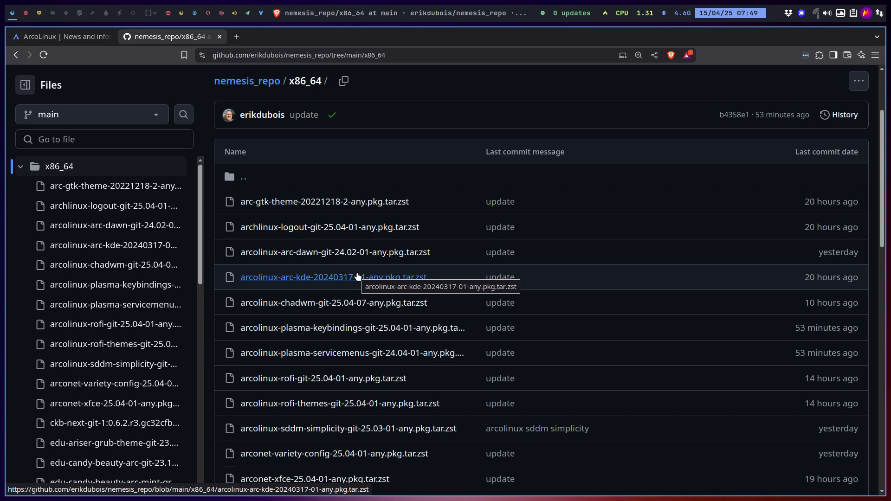
pyautogui.scroll(-3, 356, 276)
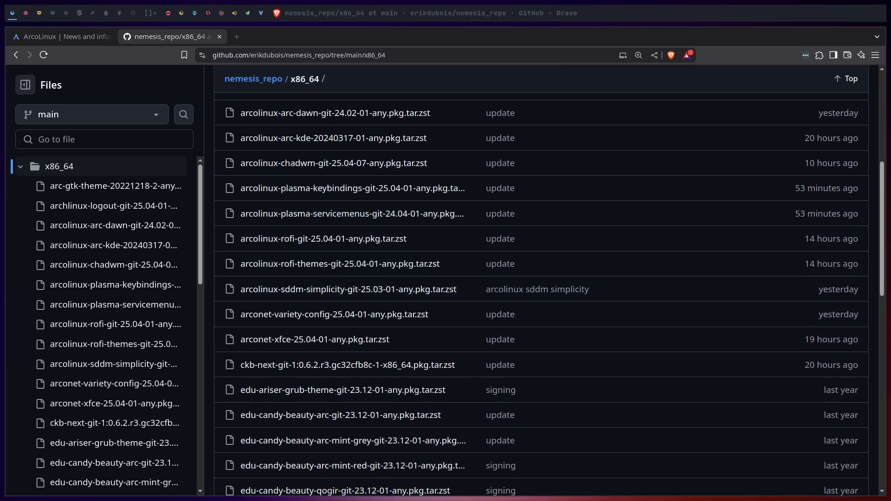